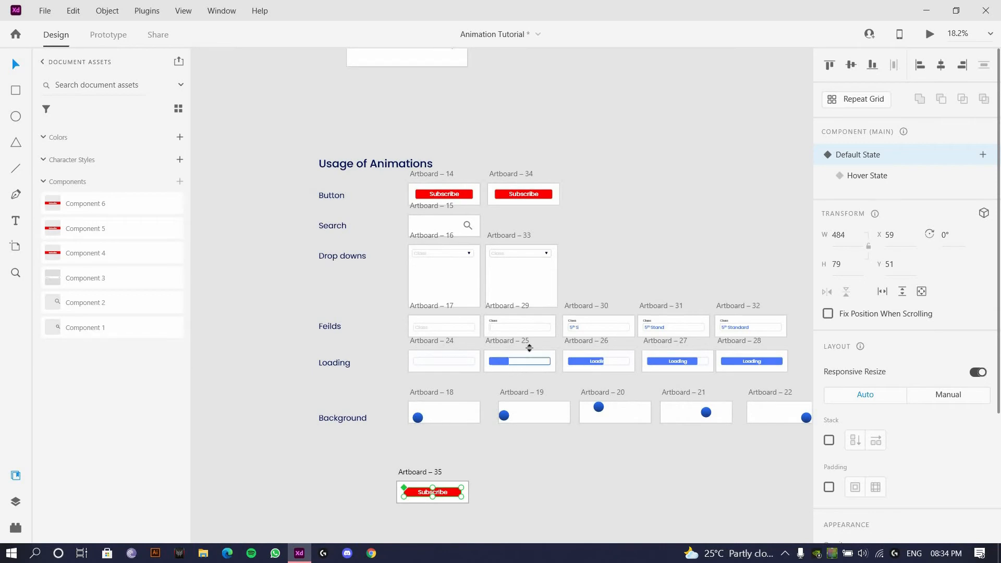
- Duplicate Artboard – 33 with the Class dropdown and place the copy beside the Subscribe artboard below the animation samples
scroll(519, 262, "up", 5)
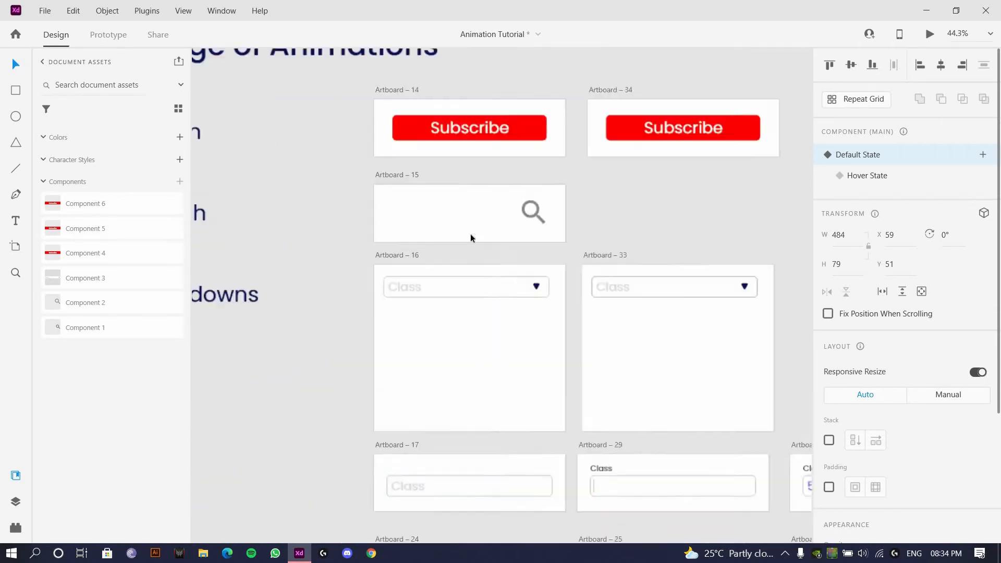
left_click_drag(662, 208, 471, 89)
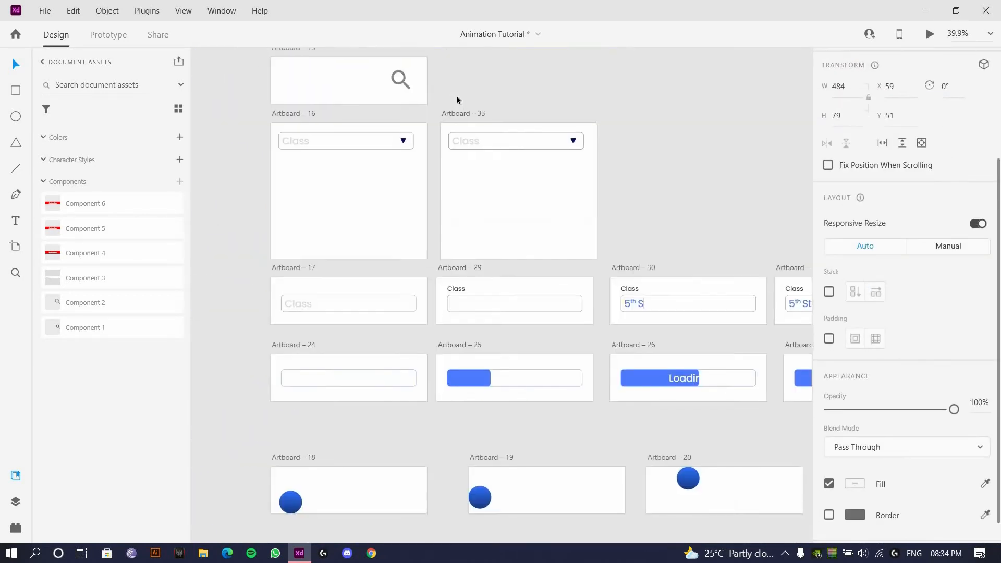
scroll(456, 102, "down", 2)
left_click(458, 105)
left_click_drag(493, 552, 445, 386)
scroll(548, 485, "up", 8)
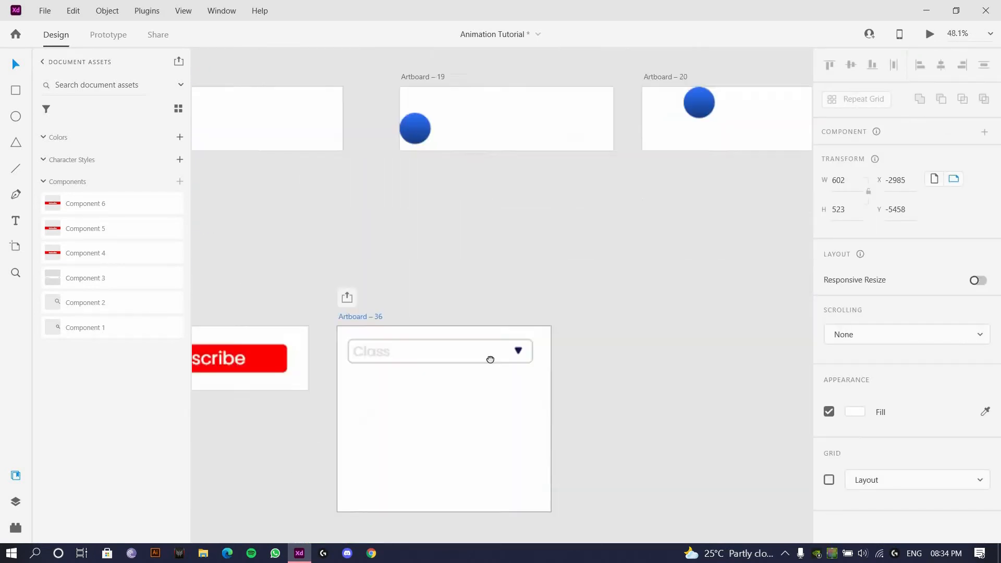
- Ungroup the copied Class dropdown and reposition its field rectangle at about X 30, Y 39, sent behind the label and arrow
left_click_drag(489, 359, 402, 217)
key("ctrl+shift+g")
double_click(530, 264)
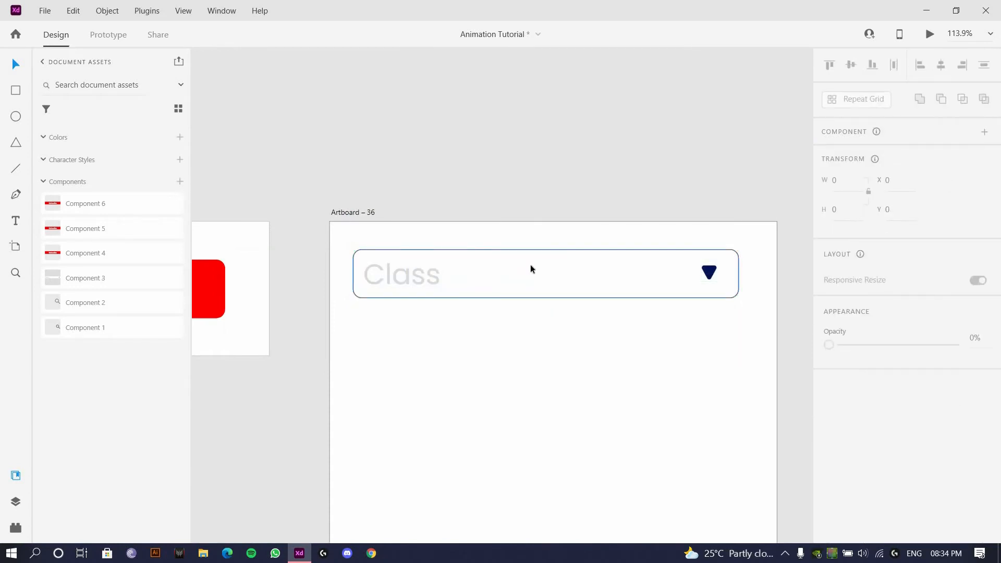
left_click_drag(558, 288, 558, 118)
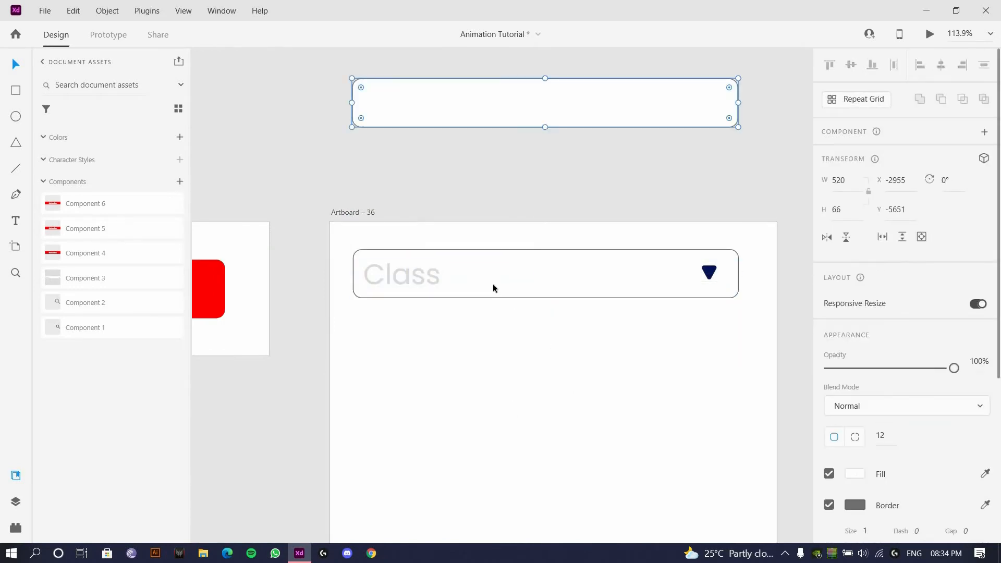
left_click(492, 283)
left_click_drag(488, 337, 503, 229)
left_click_drag(581, 115, 588, 285)
key("ctrl+shift+bracketleft")
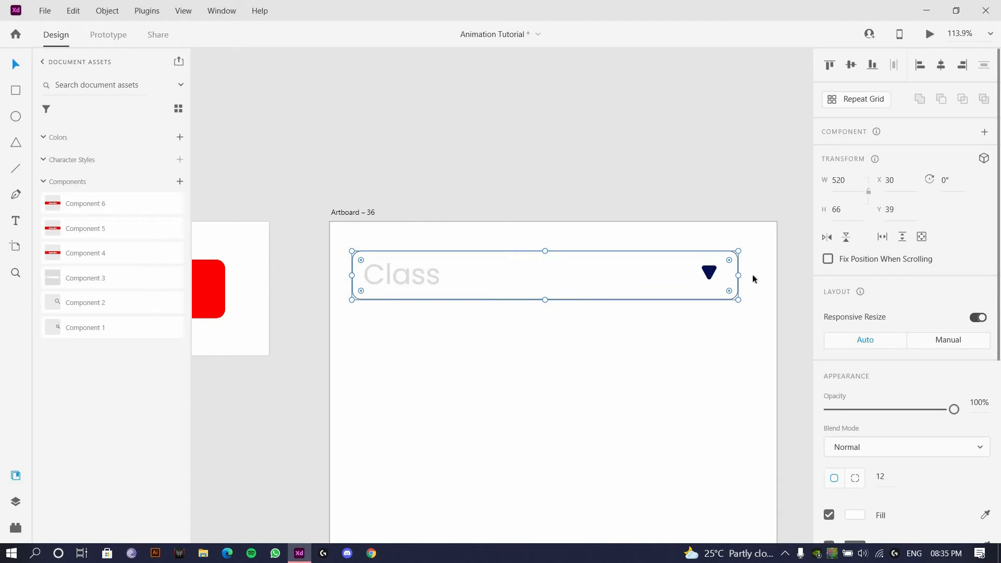
- Group the field rectangle, Class label and arrow, and convert the group into a component
left_click_drag(752, 279, 343, 281)
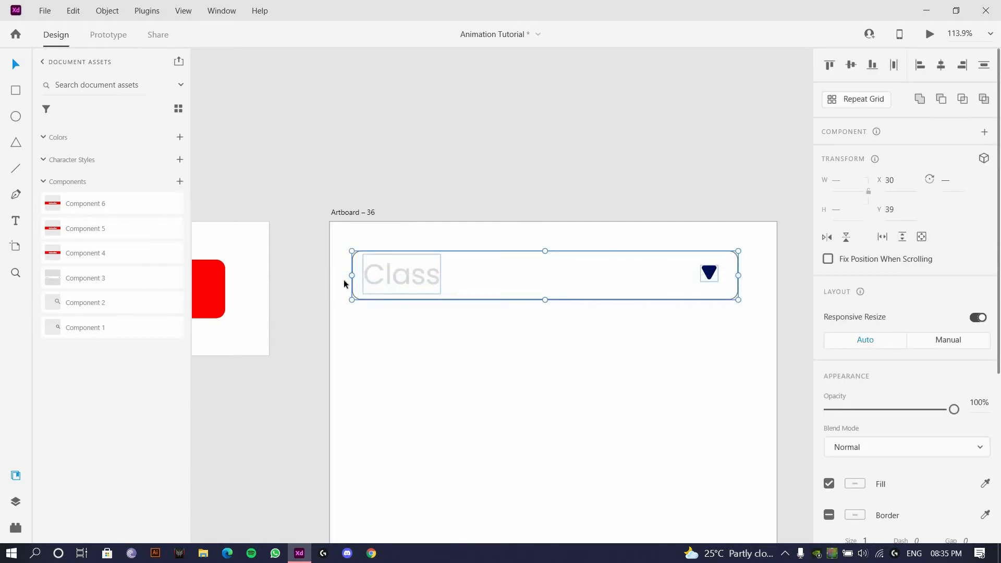
key("shift+m")
scroll(530, 274, "down", 3)
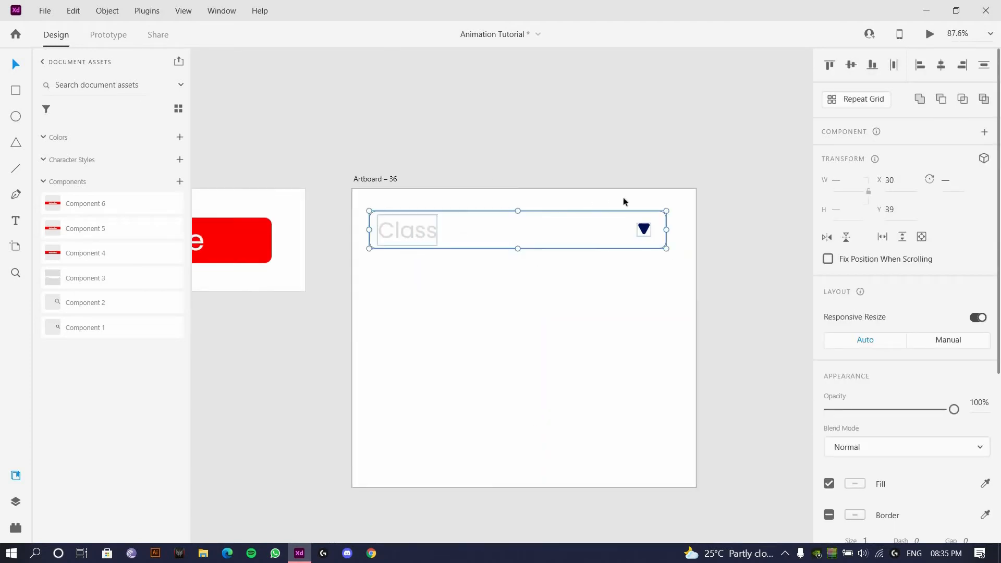
left_click(461, 238)
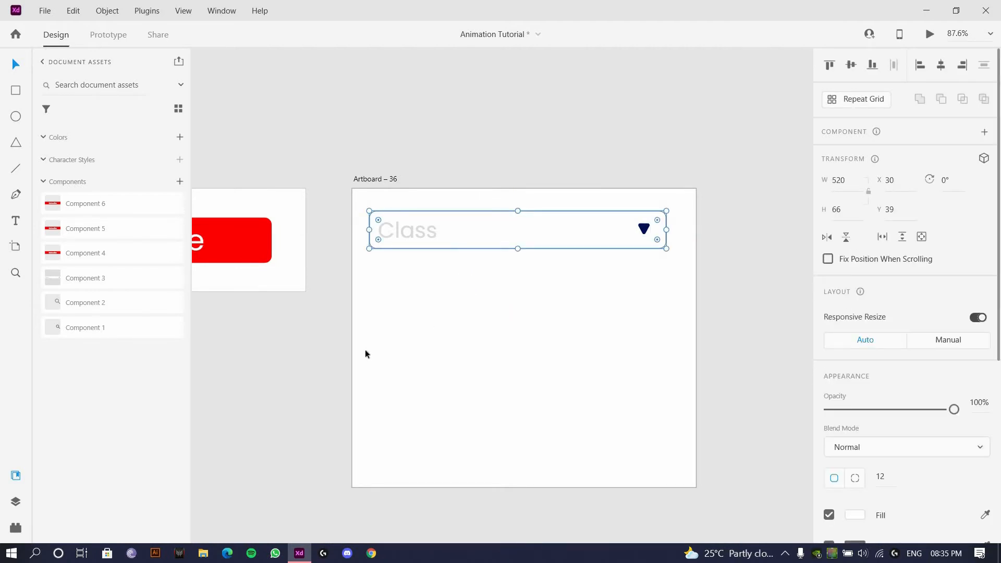
left_click_drag(797, 183, 369, 275)
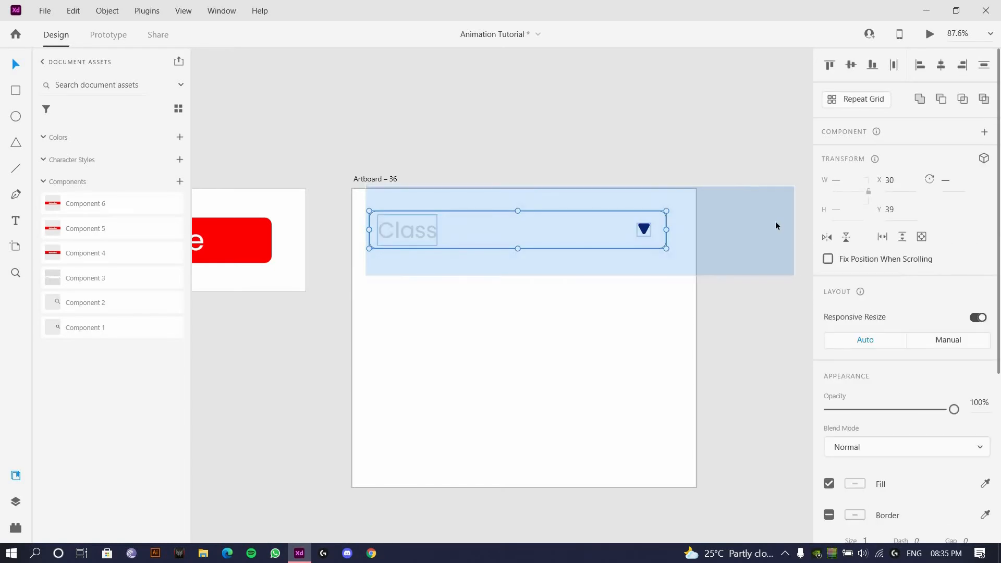
key("ctrl+g")
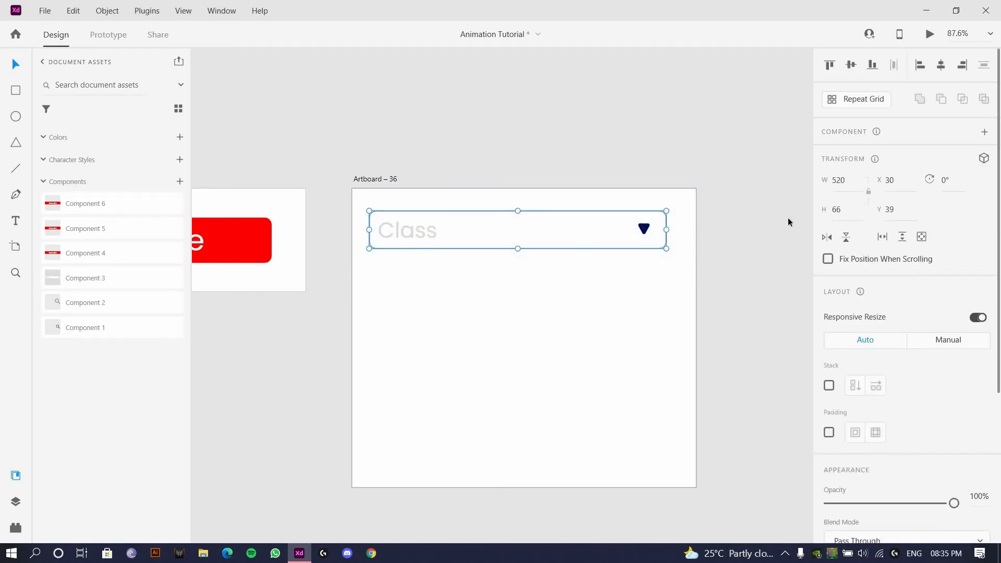
key("ctrl+k")
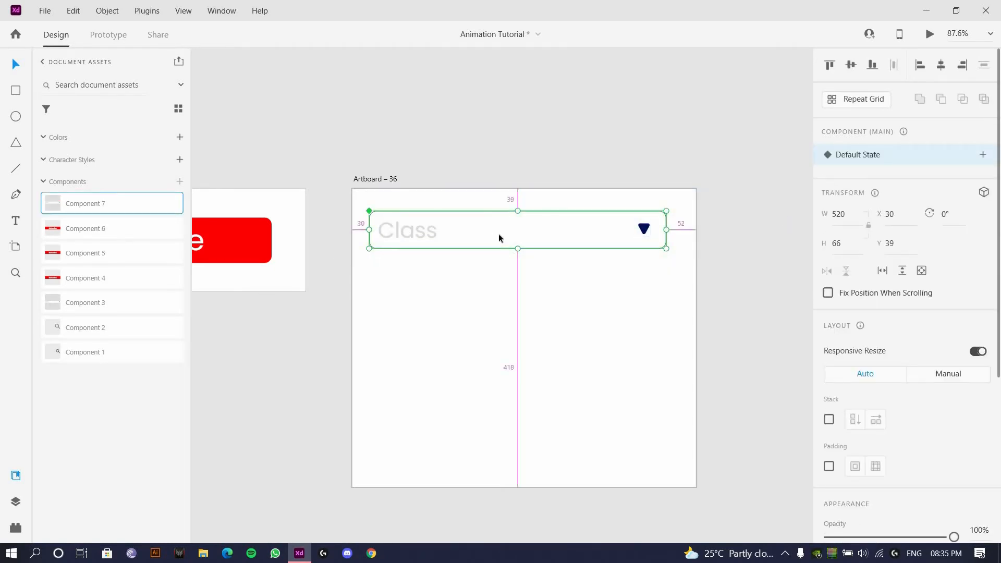
- Duplicate the field rectangle inside the dropdown component and send the copy behind the label and arrow
scroll(498, 234, "up", 3)
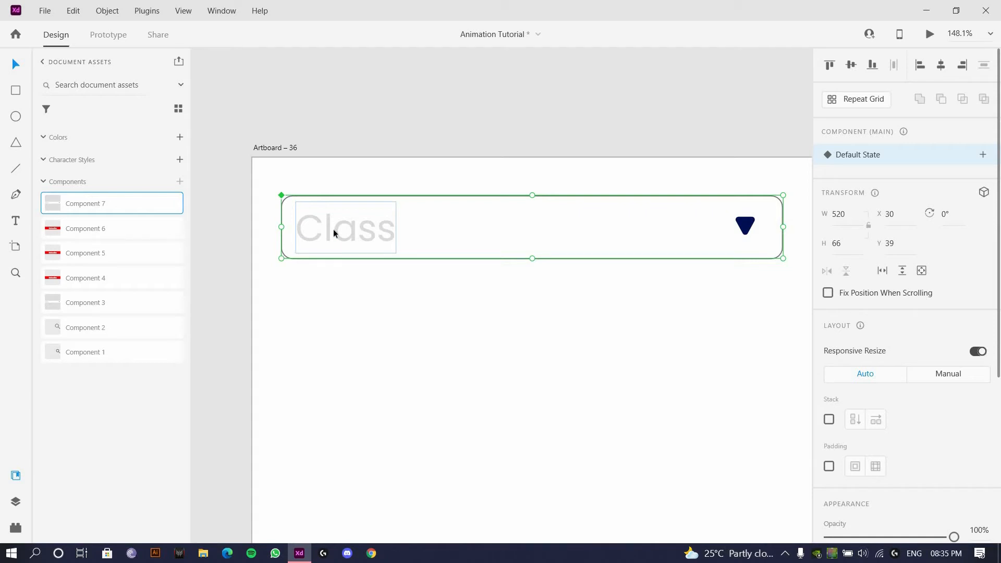
double_click(549, 239)
left_click(537, 470)
left_click(550, 210)
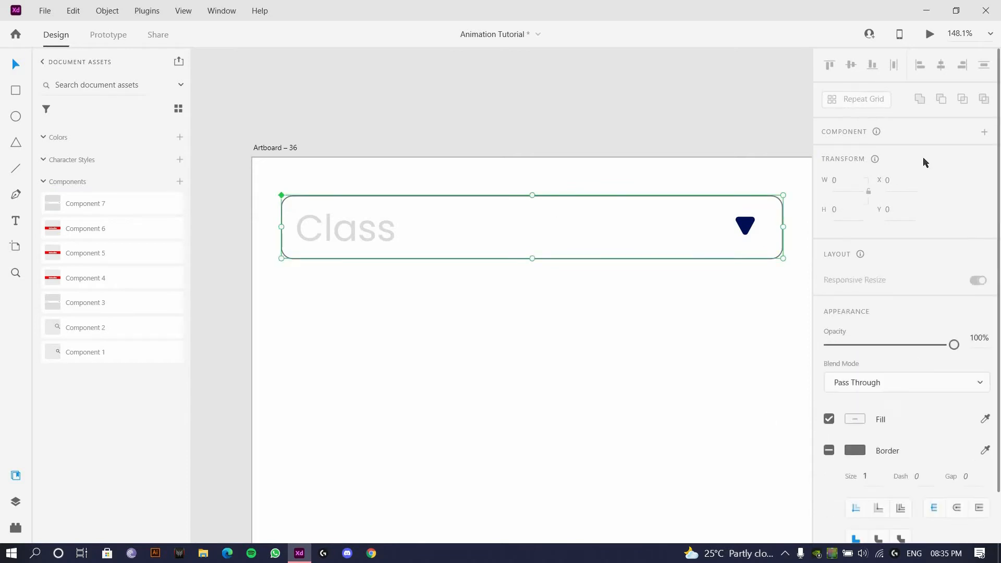
double_click(478, 234)
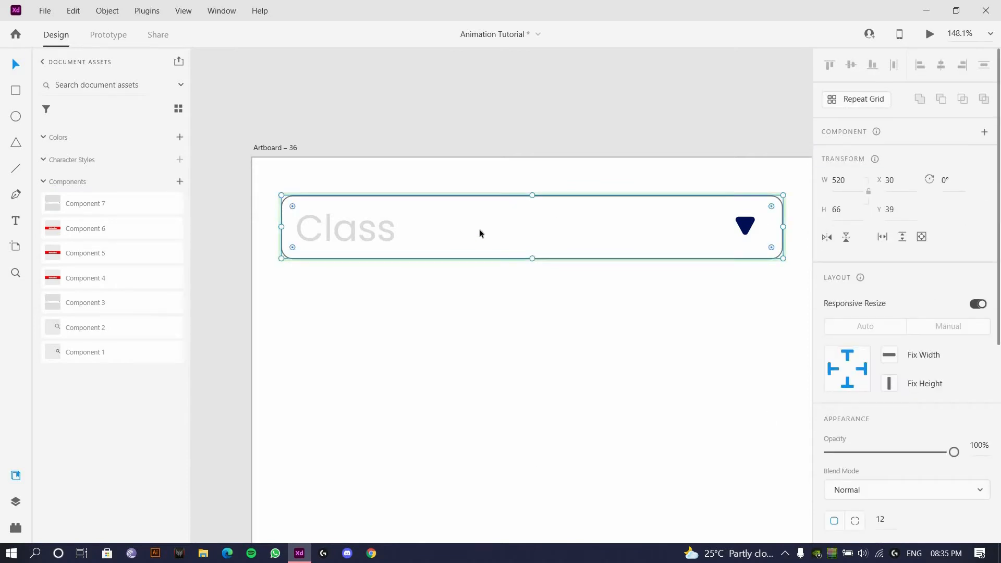
key("ctrl+d")
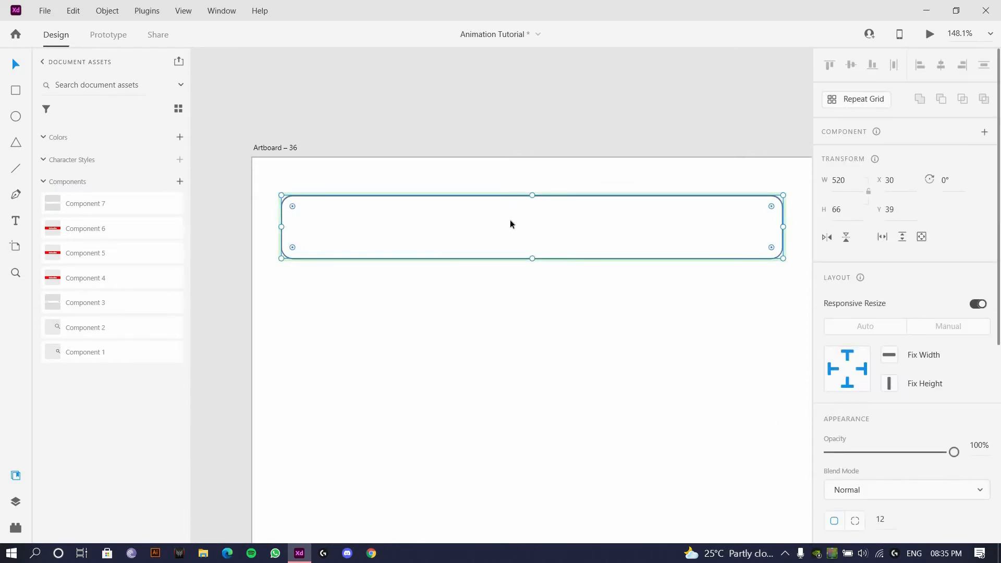
key("ctrl+shift+[")
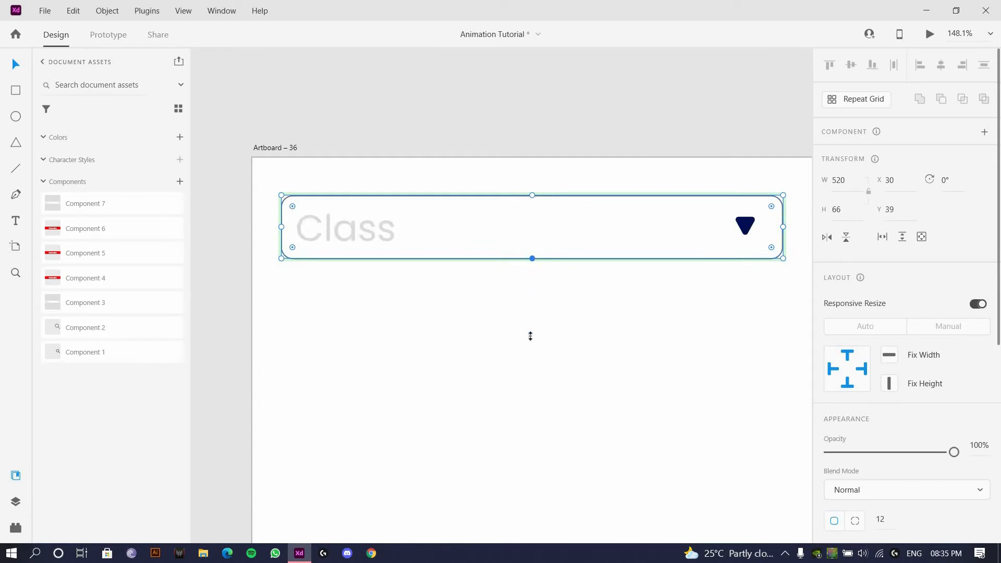
left_click_drag(530, 336, 526, 364)
key("ctrl+z")
left_click(524, 272)
double_click(538, 228)
key("Escape")
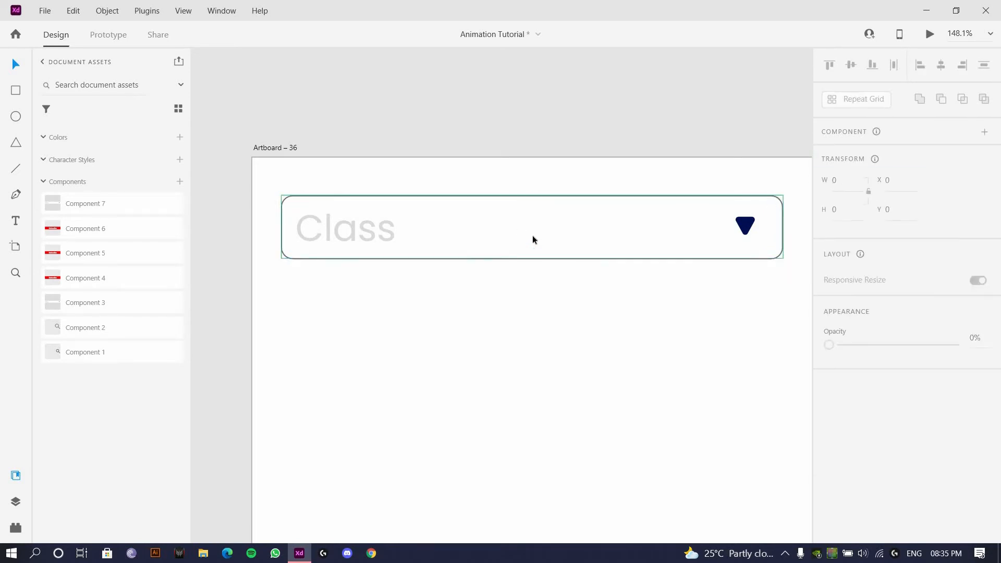
- Extend the rear rectangle to about 291 high as the dropdown panel and size the front header rectangle to about 69 high
double_click(533, 238)
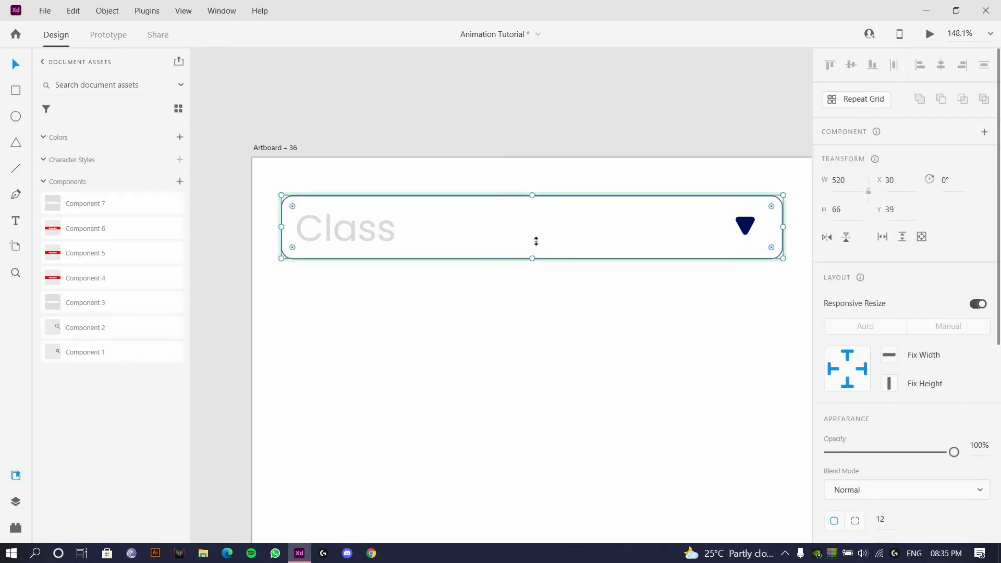
left_click_drag(536, 241, 537, 233)
left_click(529, 258)
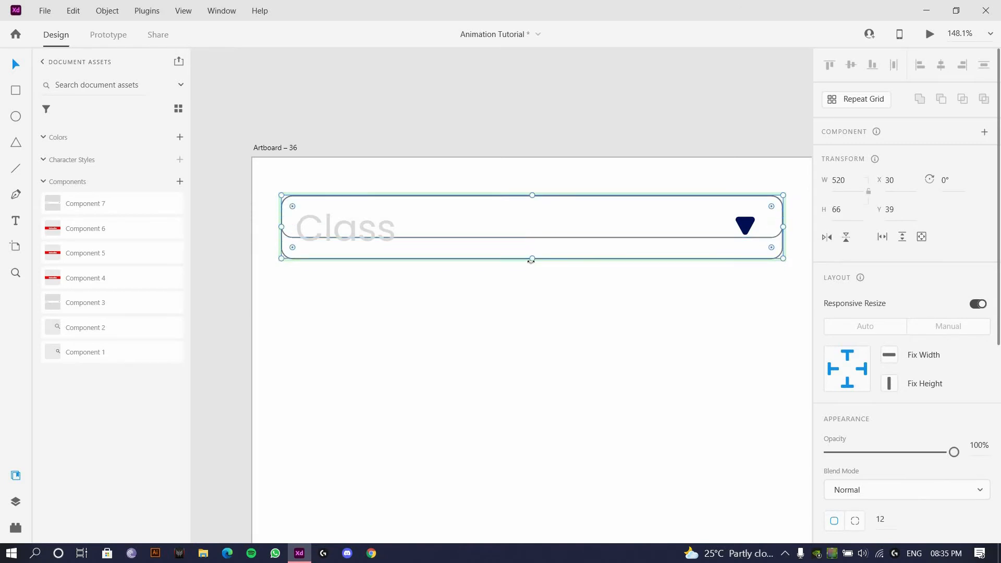
mouse_move(527, 477)
left_mouse_down()
mouse_move(525, 505)
mouse_move(536, 476)
left_mouse_up()
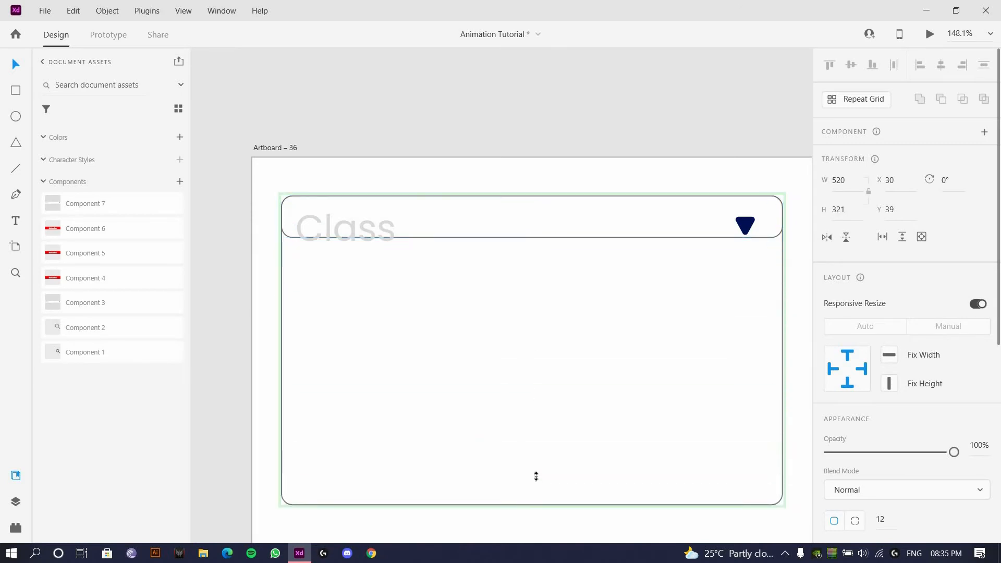
left_click(514, 238)
left_click_drag(532, 239, 532, 262)
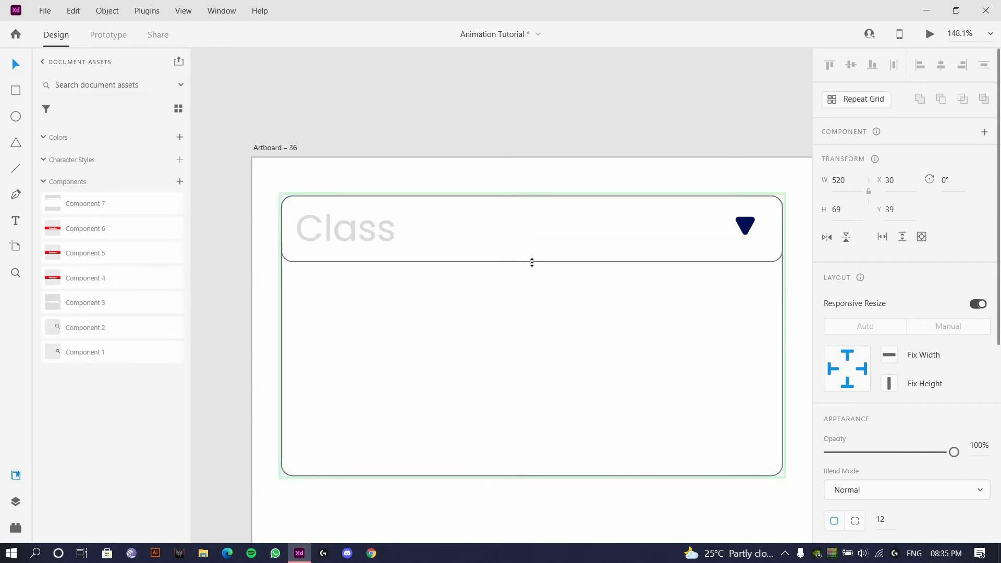
scroll(574, 319, "down", 2)
left_click(574, 318)
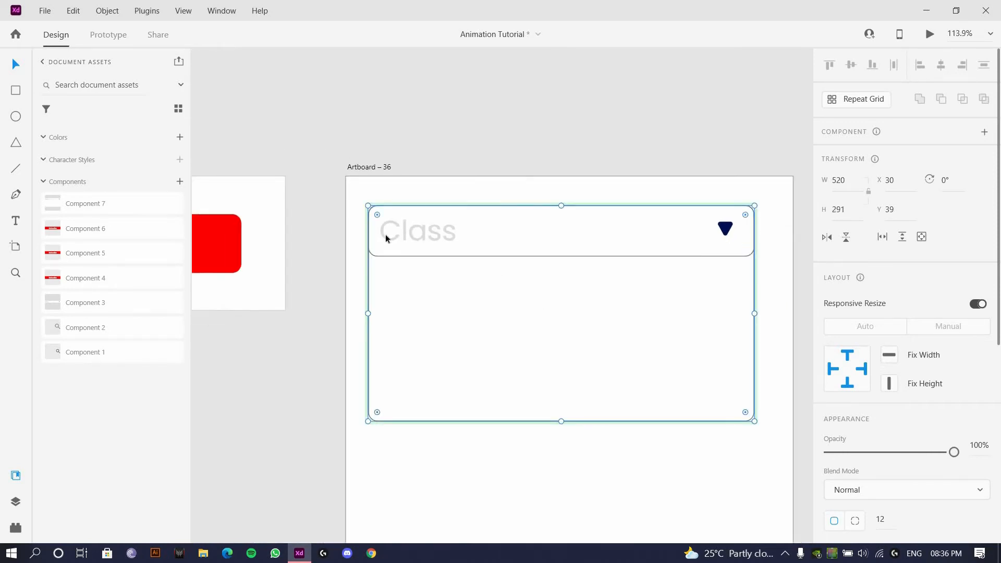
- Create three copies of the Class label below the header and distribute them with equal vertical spacing
scroll(385, 234, "up", 2)
left_click_drag(383, 216, 390, 296, "alt")
key("ctrl+d")
key("ctrl+d")
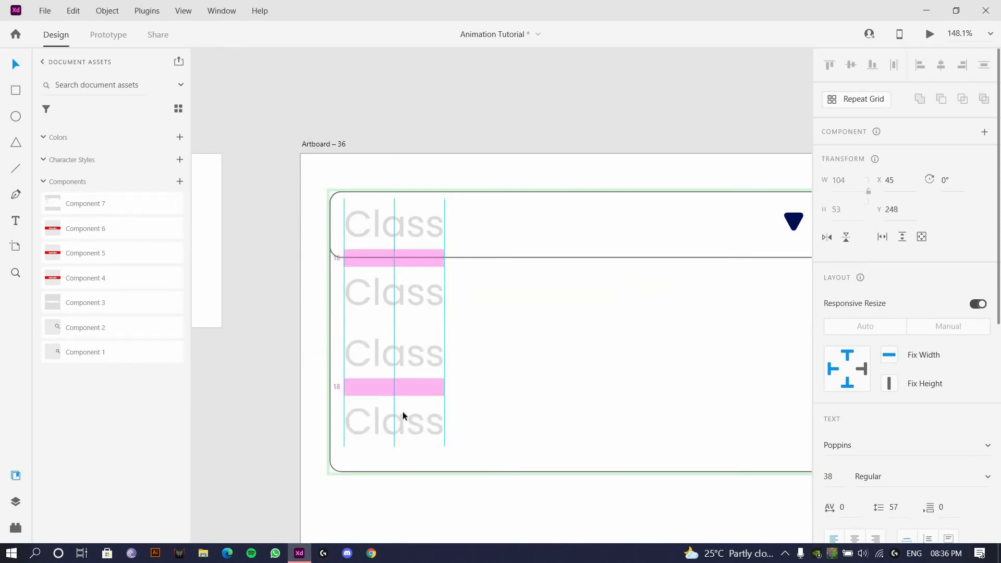
left_click_drag(403, 416, 402, 430)
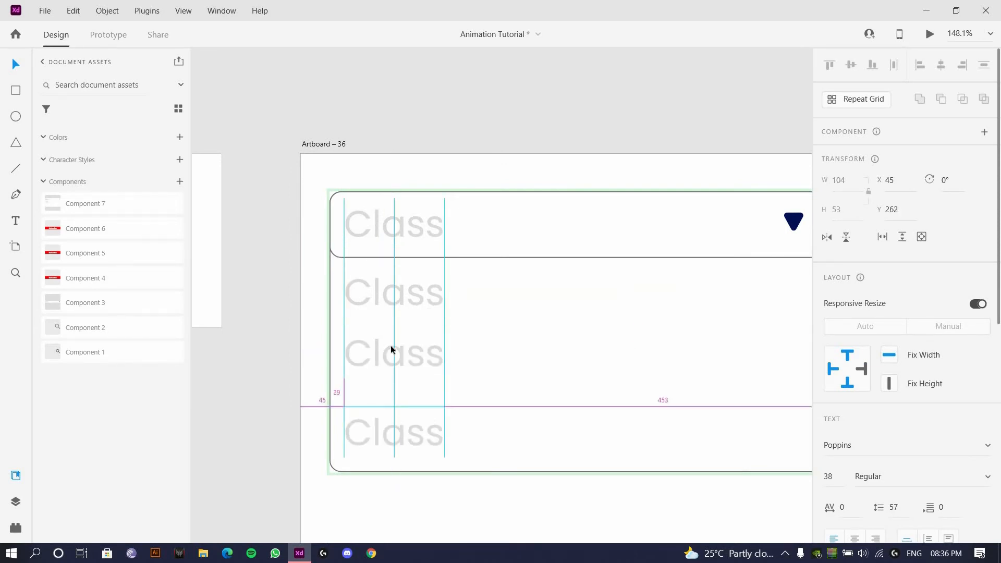
left_click(389, 346, "shift")
left_click(984, 66)
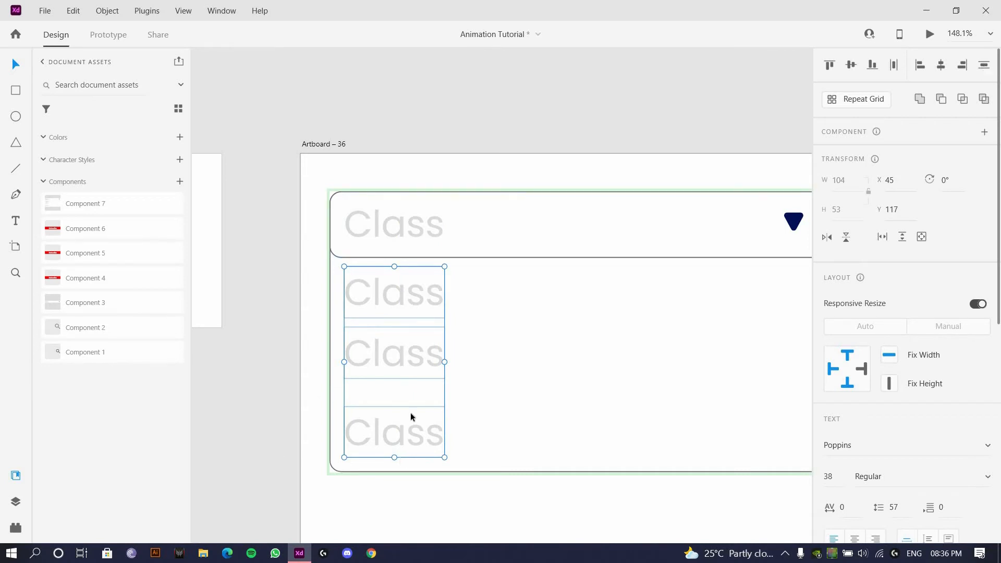
- Fill the three copied labels with the dark navy colour sampled from the dropdown arrow
scroll(893, 382, "down", 4)
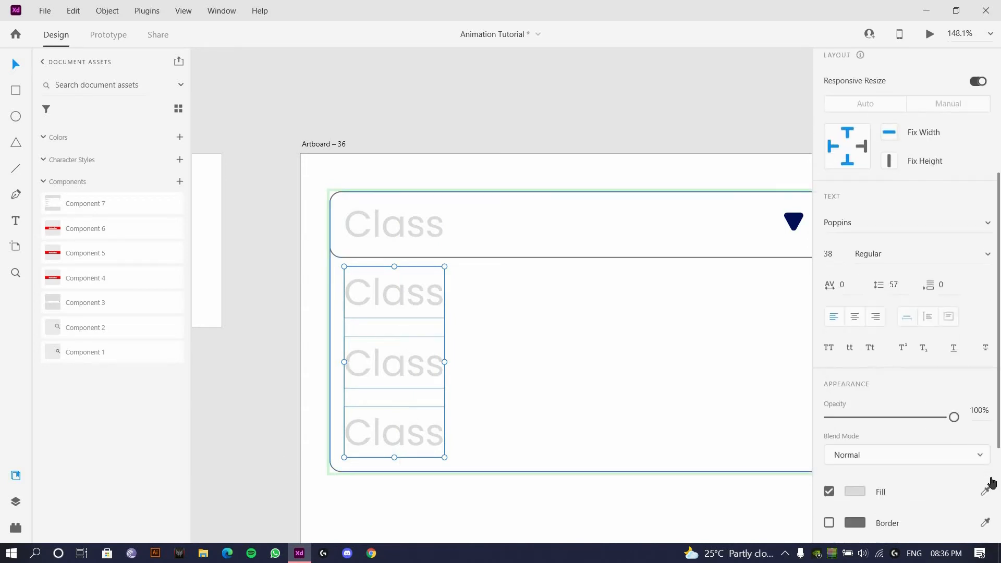
left_click(802, 225)
left_click(984, 492)
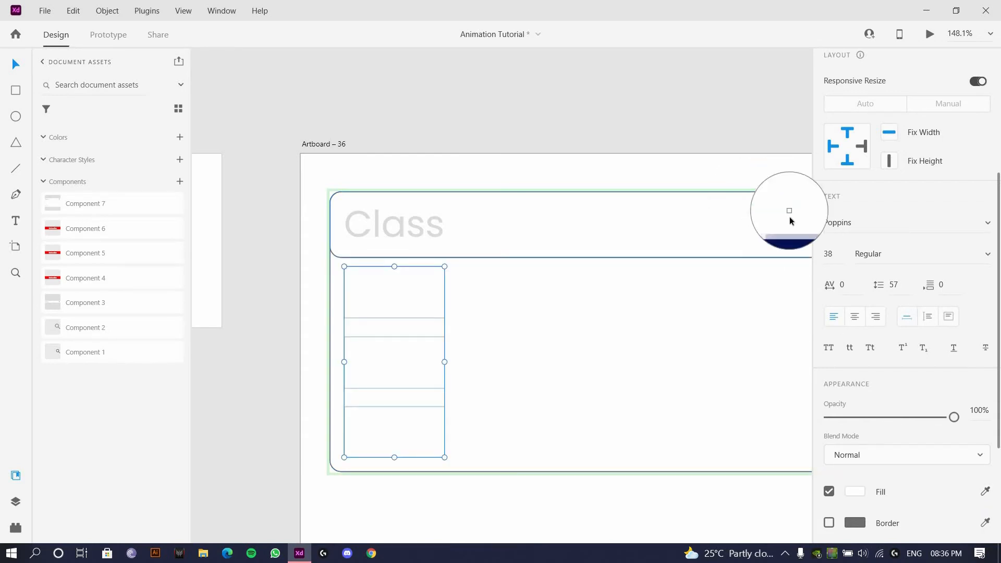
left_click(793, 222)
- Change the first option's text under the header to "Class 1"
double_click(379, 296)
double_click(386, 296)
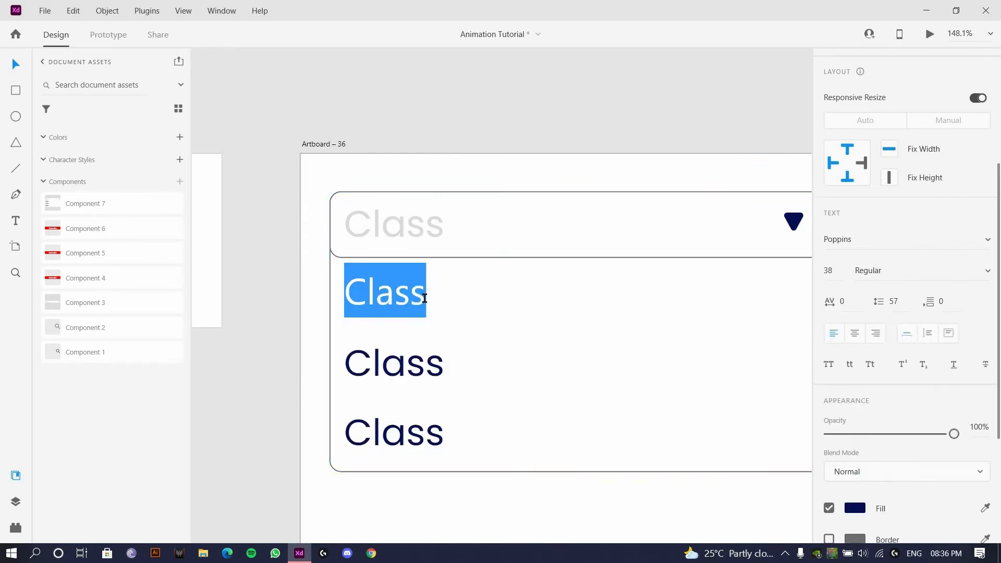
left_click(424, 298)
type("1")
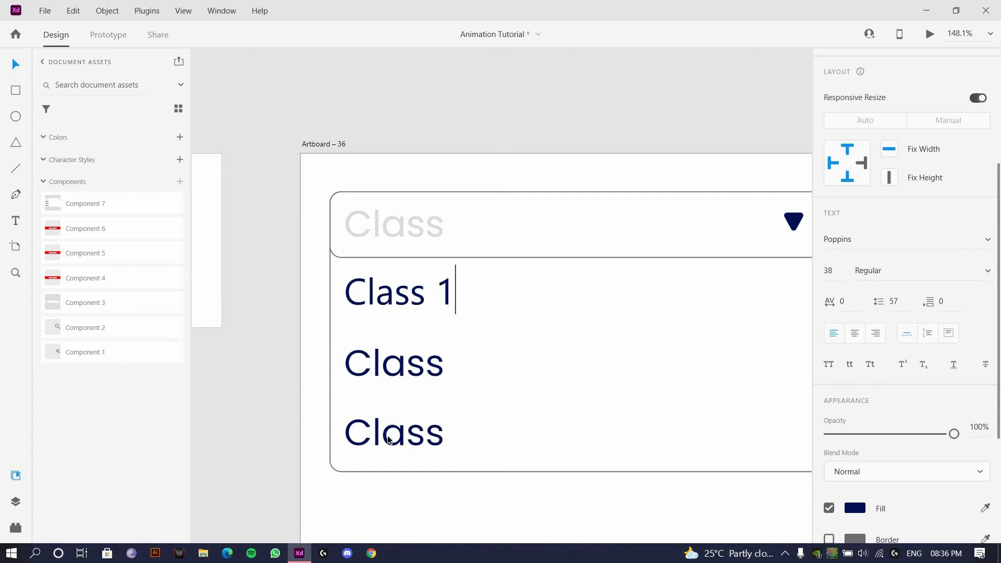
- Change the second option's text to "Class 2"
double_click(441, 365)
left_click(441, 364)
double_click(423, 364)
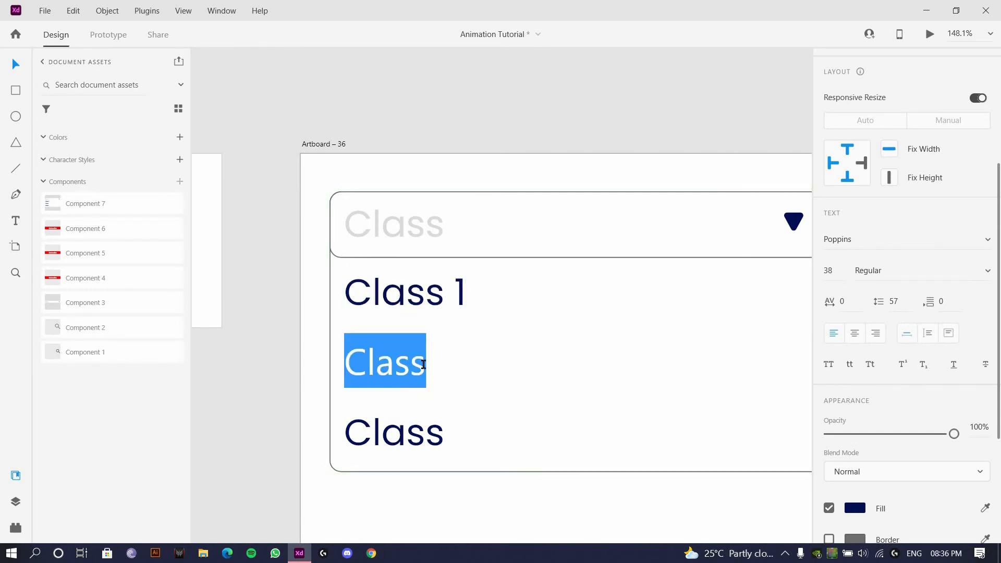
left_click(423, 365)
type("2")
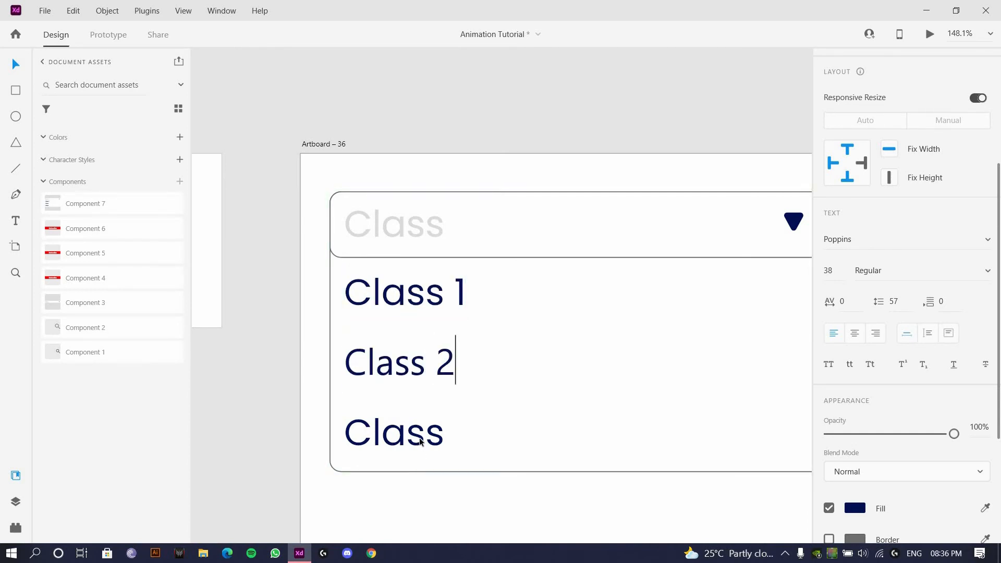
key("Escape")
- Change the third option's text to "Class 3"
double_click(421, 441)
left_click(421, 438)
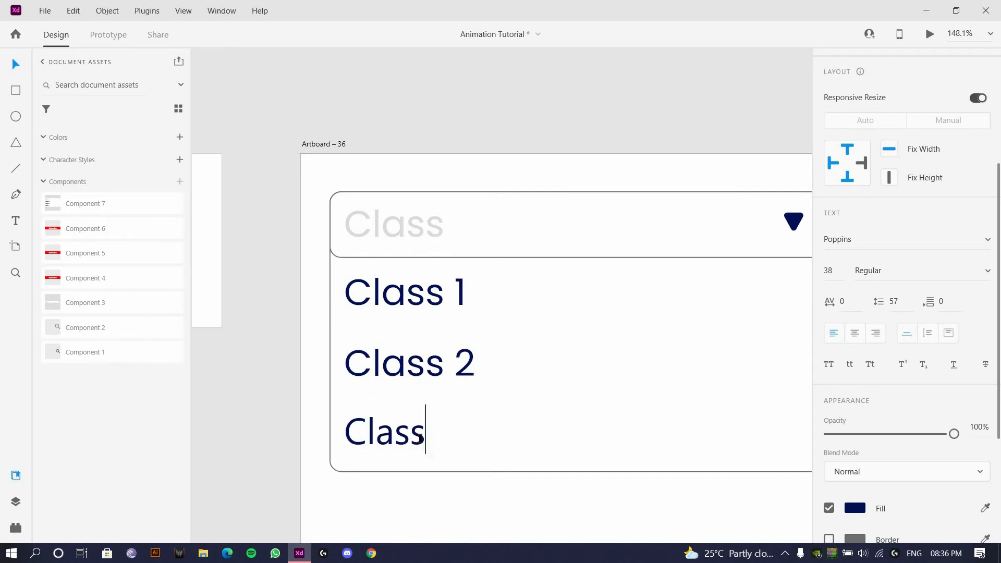
type("3")
key("Escape")
- Flip the header's dropdown arrow vertically so it points up
scroll(377, 444, "down", 3)
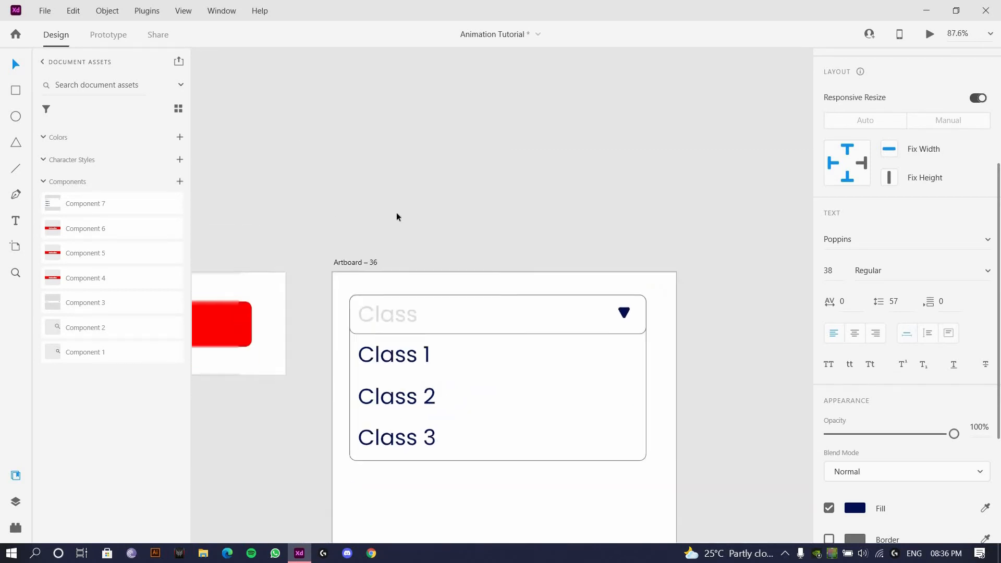
scroll(396, 217, "down", 3)
left_click(409, 230)
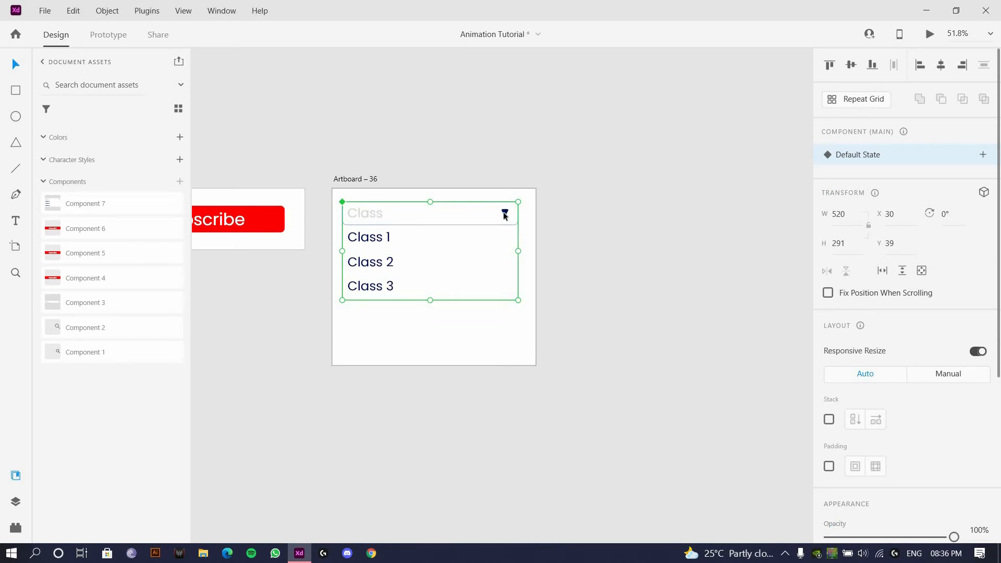
scroll(503, 212, "up", 4)
double_click(505, 212)
scroll(860, 152, "down", 3)
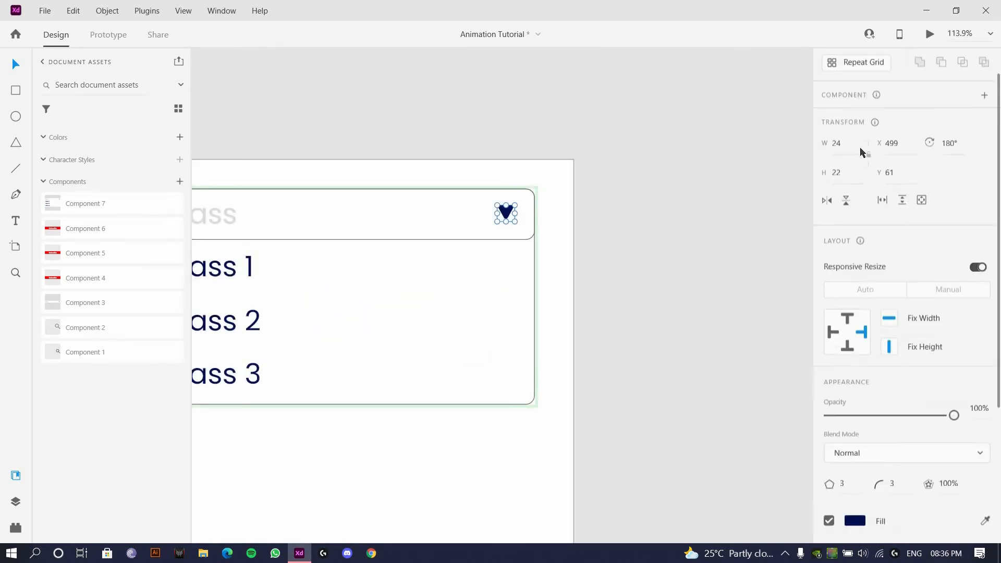
left_click(848, 166)
left_click(613, 70)
left_click_drag(194, 483, 508, 449)
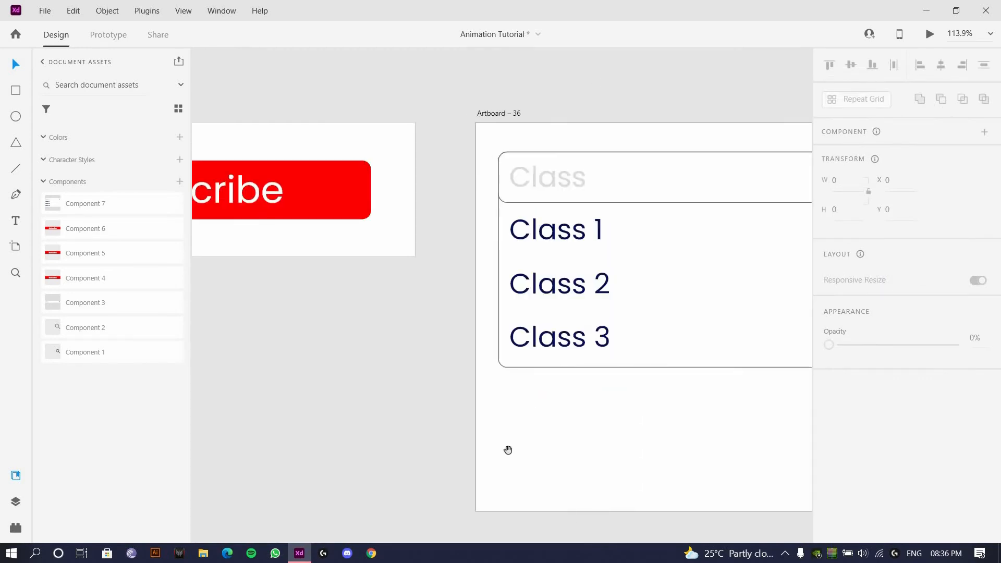
left_click_drag(603, 277, 327, 288)
left_click(304, 218)
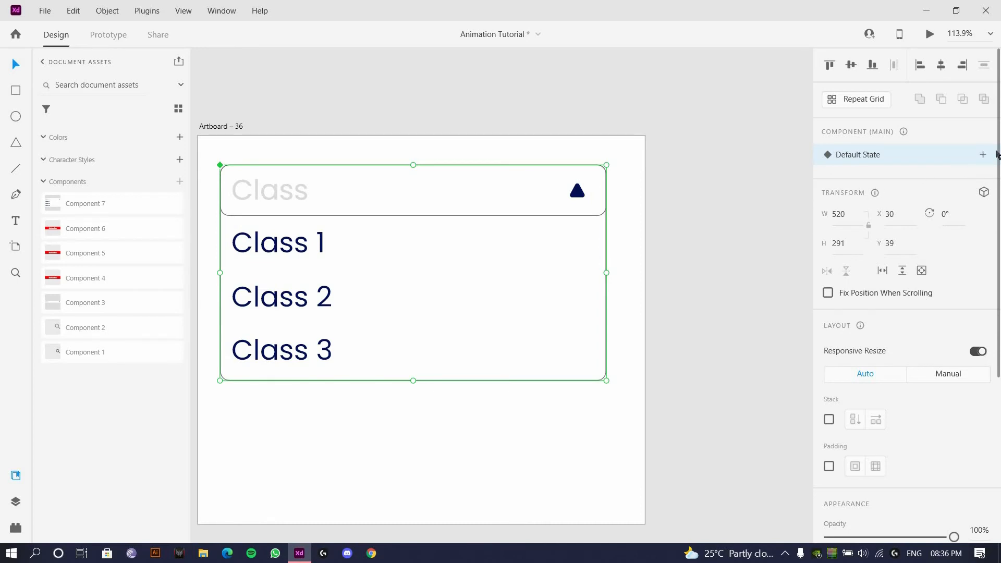
left_click(982, 154)
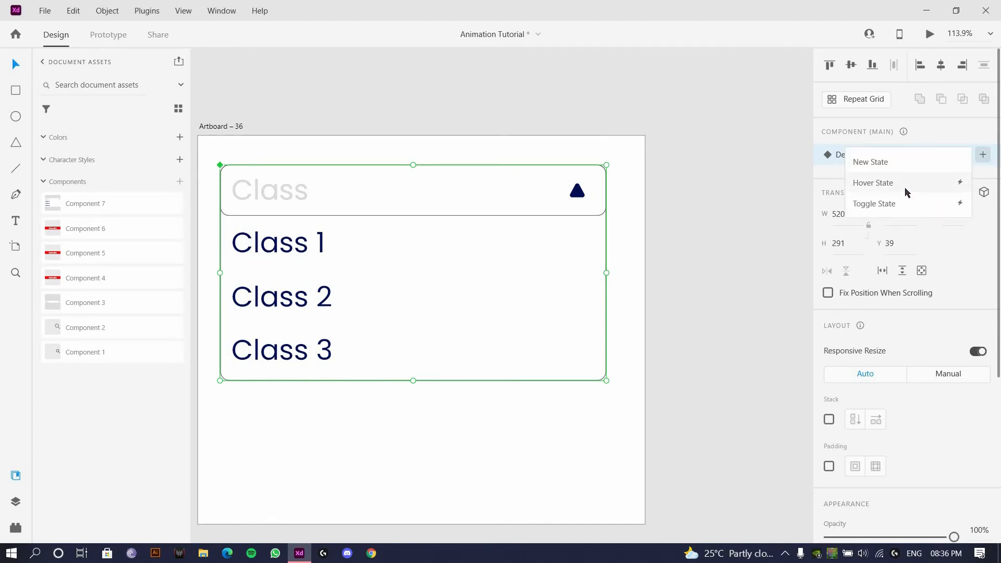
left_click(556, 109)
- Undo the recent edits back to the collapsed Class box, before the option labels and the expanded panel were made
key("ctrl+z")
key("ctrl+z")
key("ctrl+z")
key("ctrl+z")
key("ctrl+z")
key("ctrl+z")
key("ctrl+z")
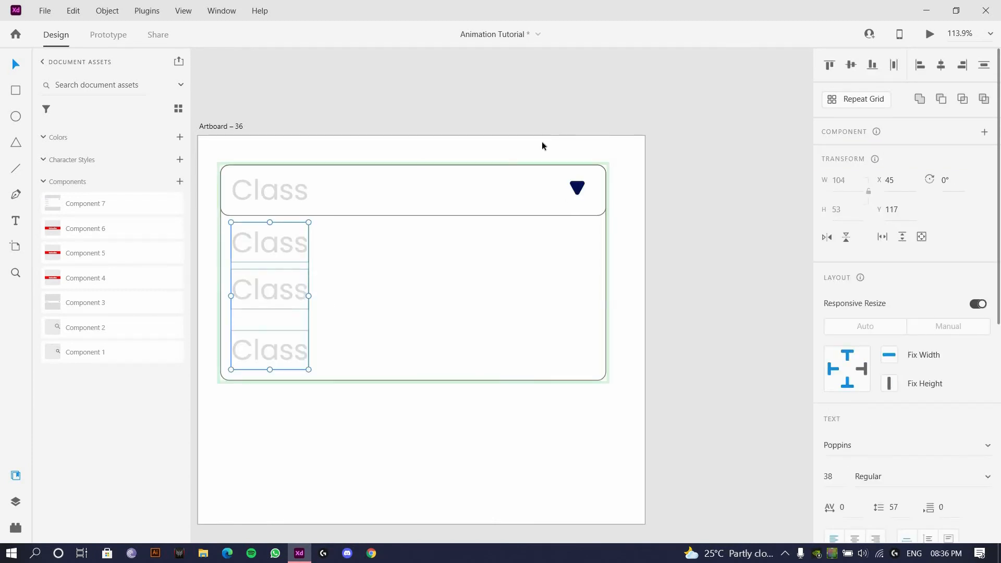
key("ctrl+z")
key("ctrl+z")
key("ctrl+z")
key("ctrl+z")
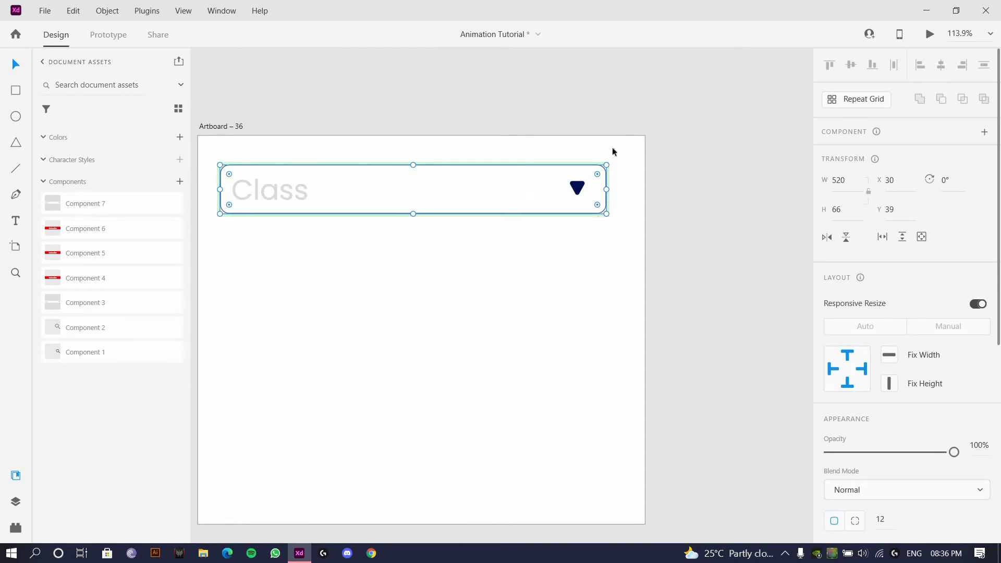
- Add a Toggle State to the collapsed Class dropdown component
left_click(580, 296)
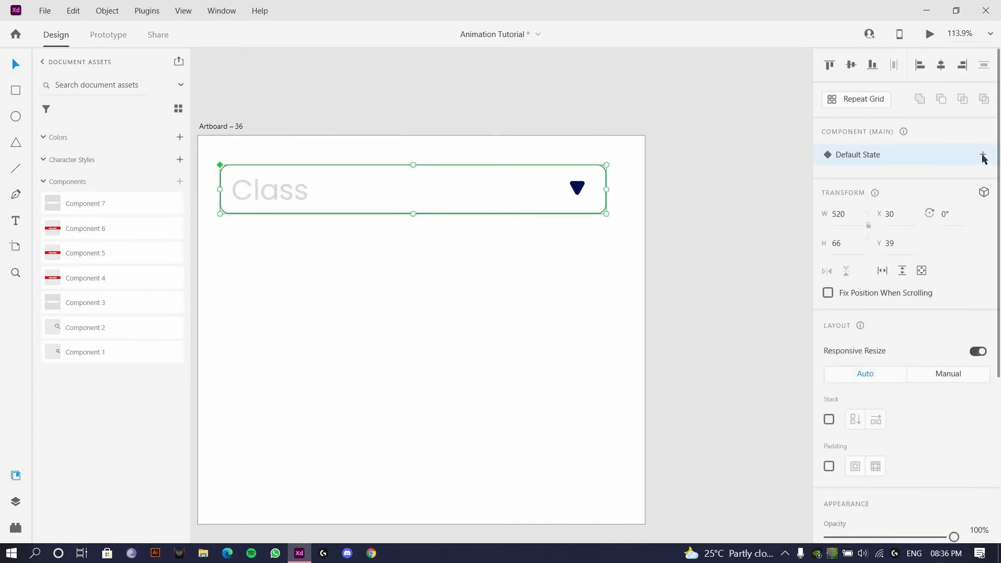
left_click(982, 154)
left_click(881, 204)
left_click(465, 241)
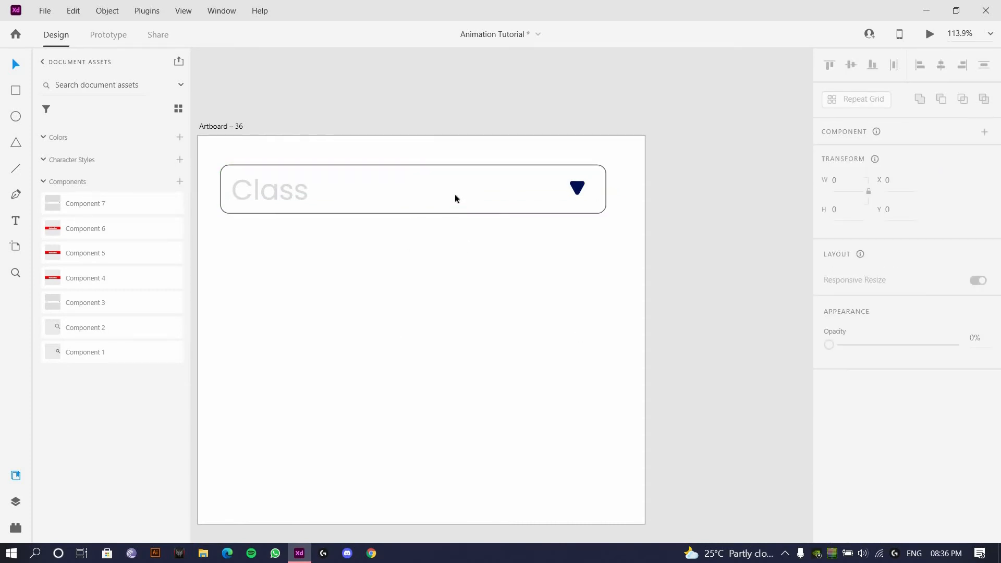
- In the Toggle State, stretch one box downward to a height of about 279 and slightly increase the header box's height
left_click(454, 194)
double_click(411, 213)
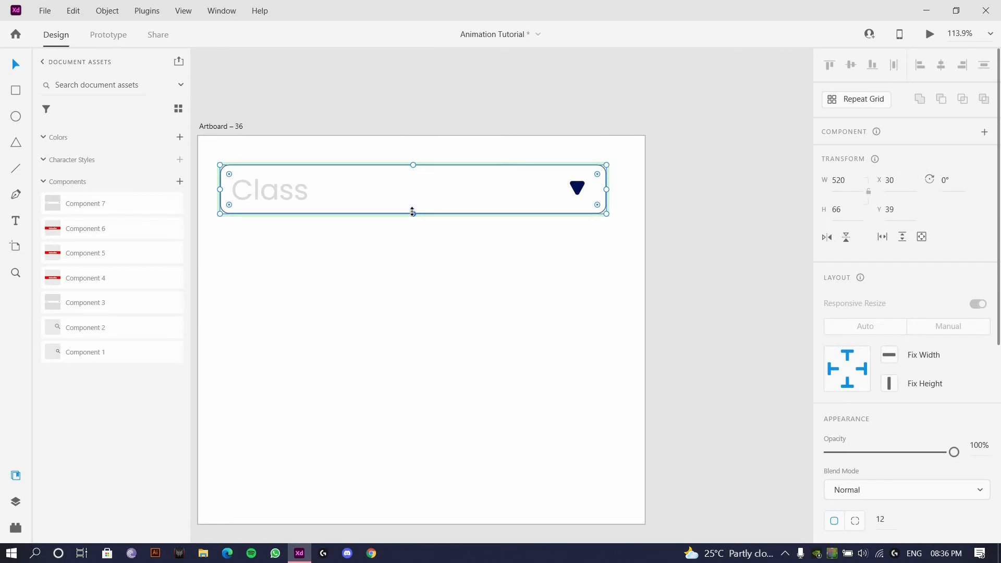
left_click_drag(412, 211, 396, 371)
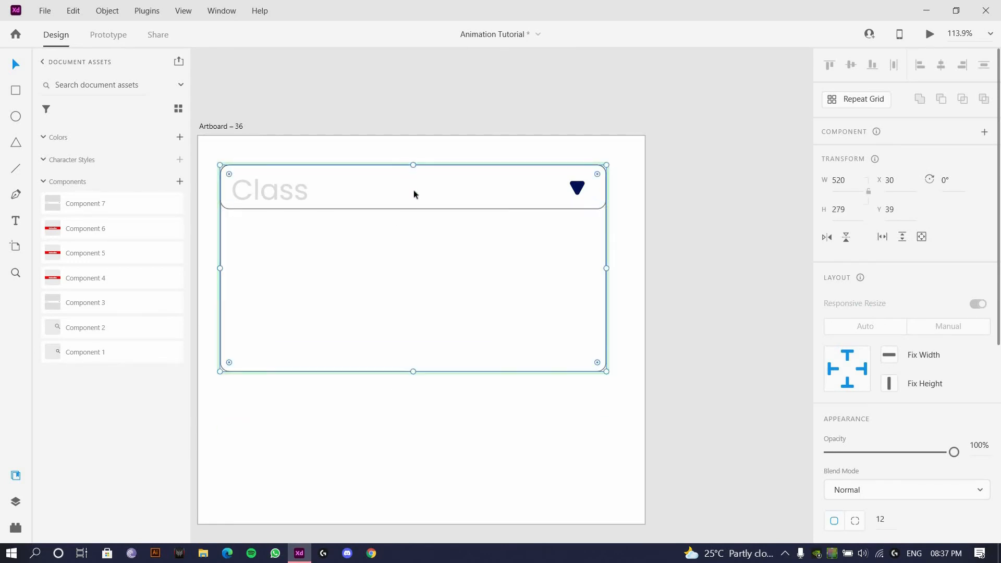
left_click(408, 209)
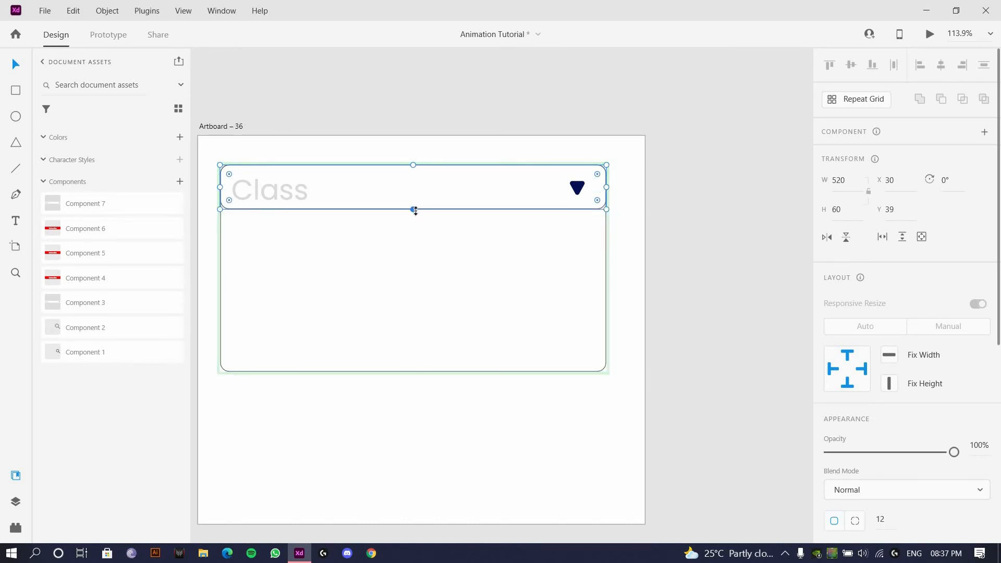
left_click_drag(414, 210, 415, 213)
- Duplicate the Class label three times in a column inside the expanded panel below the header
left_click(279, 189)
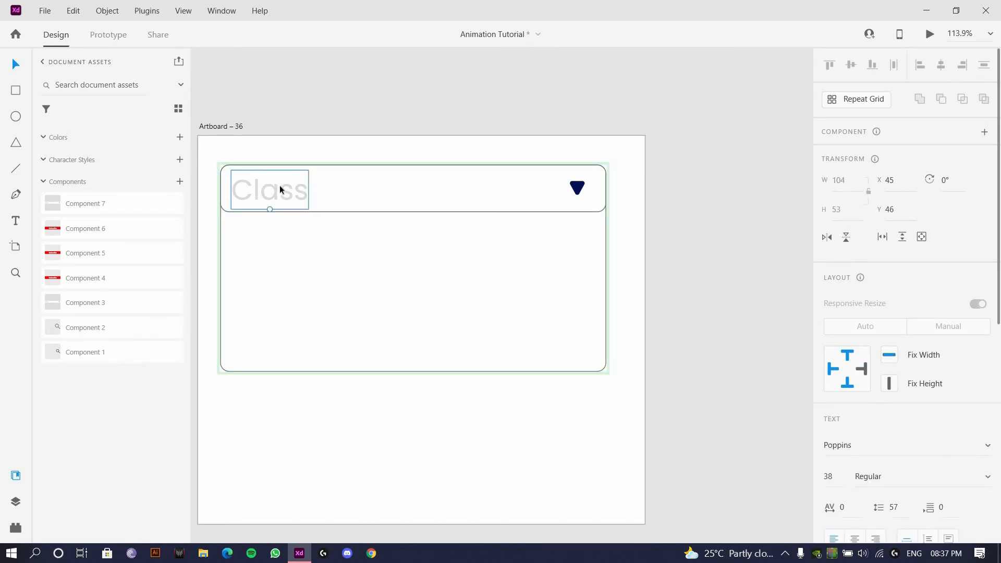
left_click(578, 187, "shift")
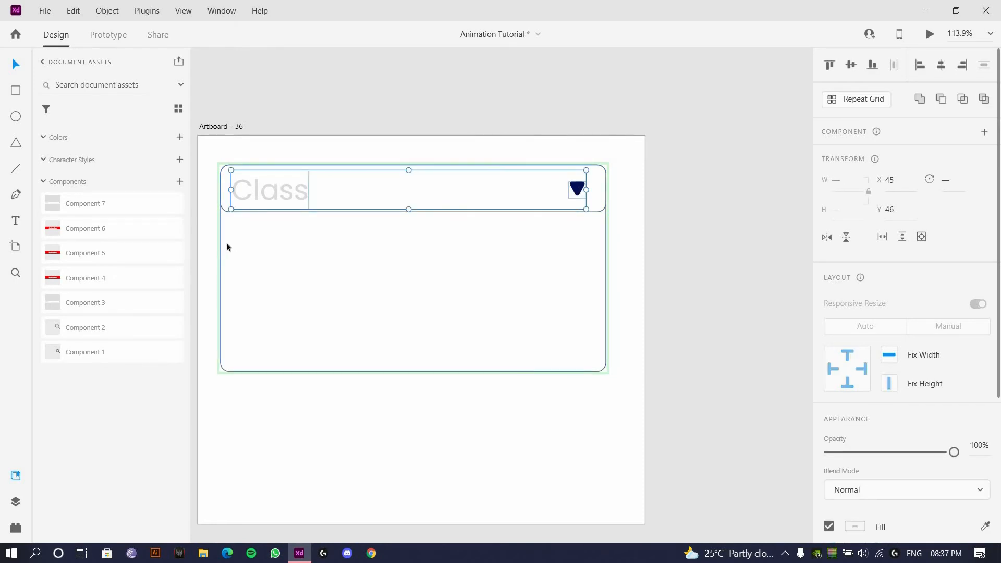
left_click(273, 209)
double_click(276, 189)
left_click_drag(271, 189, 265, 290, "alt")
left_click_drag(257, 346, 259, 336, "alt")
- Fill the three duplicated labels together with the dark navy colour sampled from the dropdown arrow
left_click(264, 288, "shift")
left_click(266, 243, "shift")
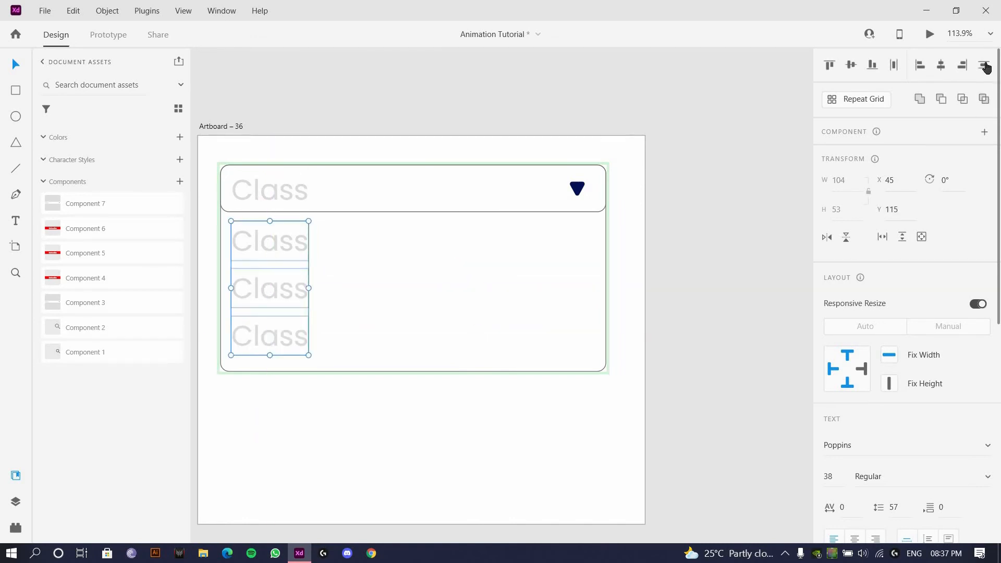
scroll(978, 401, "down", 4)
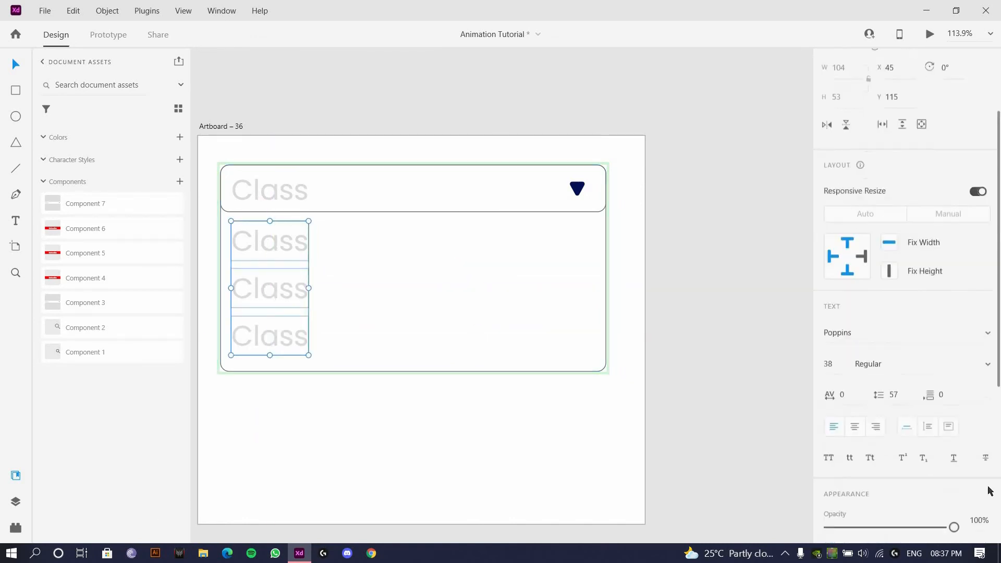
left_click(985, 491)
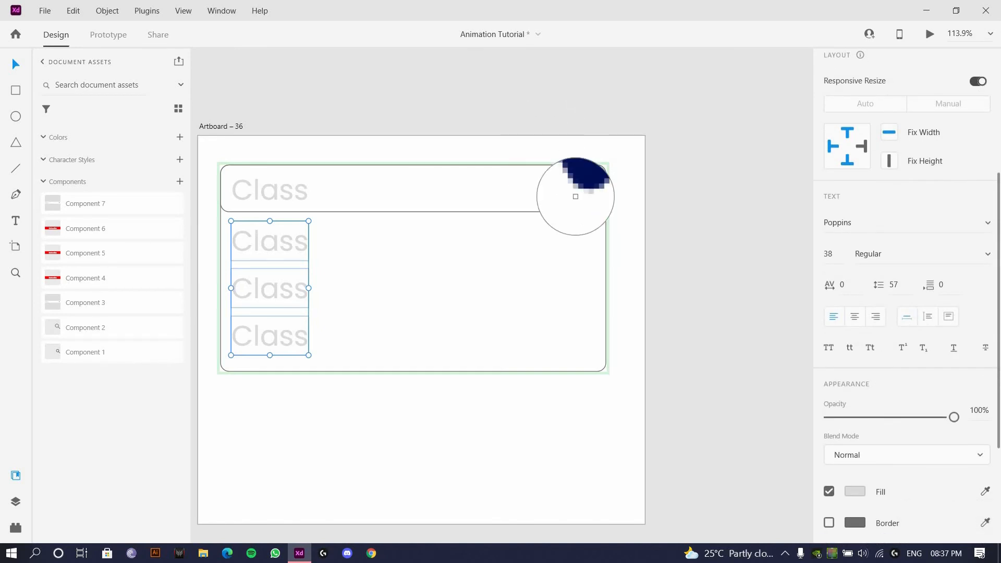
left_click(574, 189)
- Change the first option's text to "Class 1" and the second option's text to "Class 2"
double_click(294, 242)
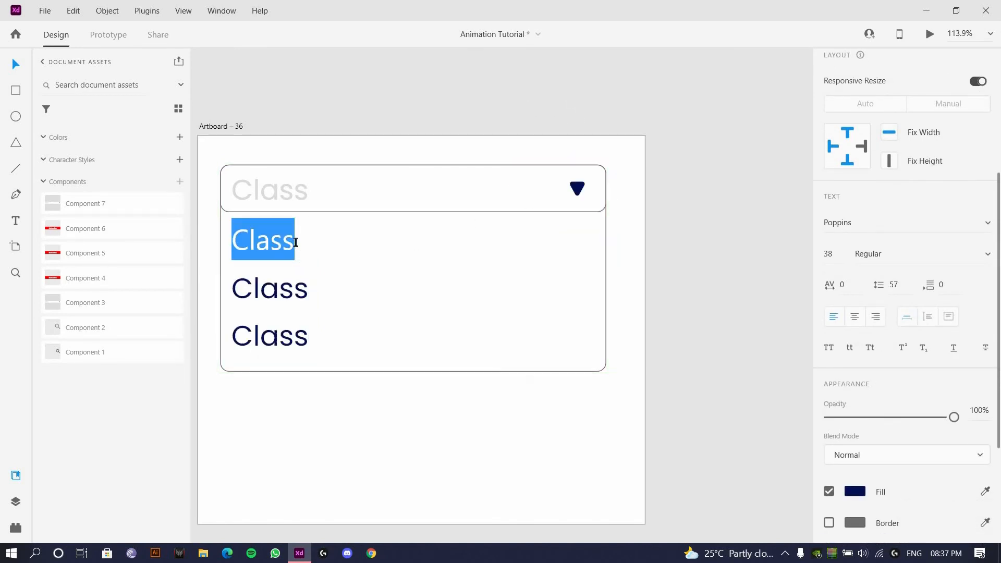
left_click(295, 242)
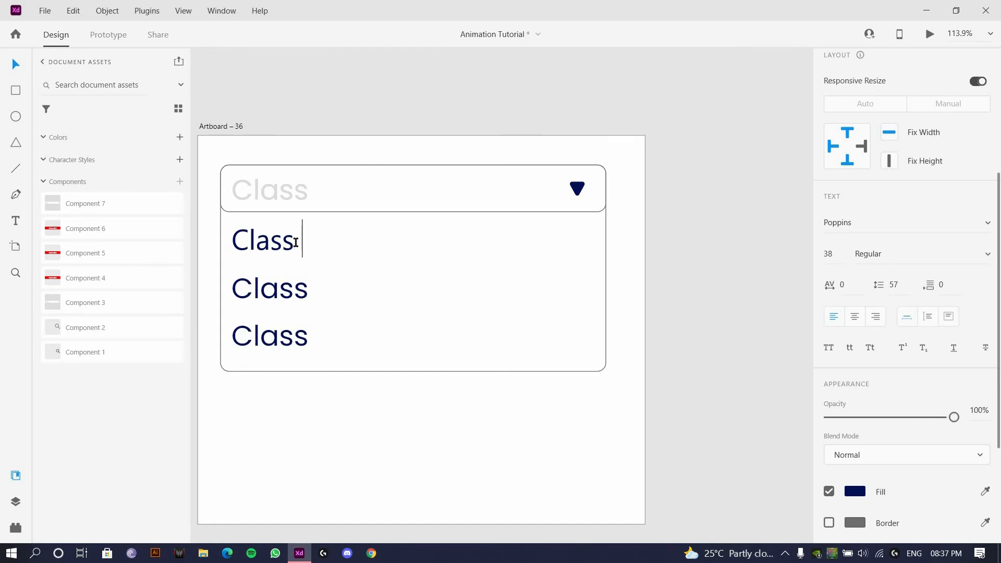
type("1")
left_click(291, 285)
double_click(291, 283)
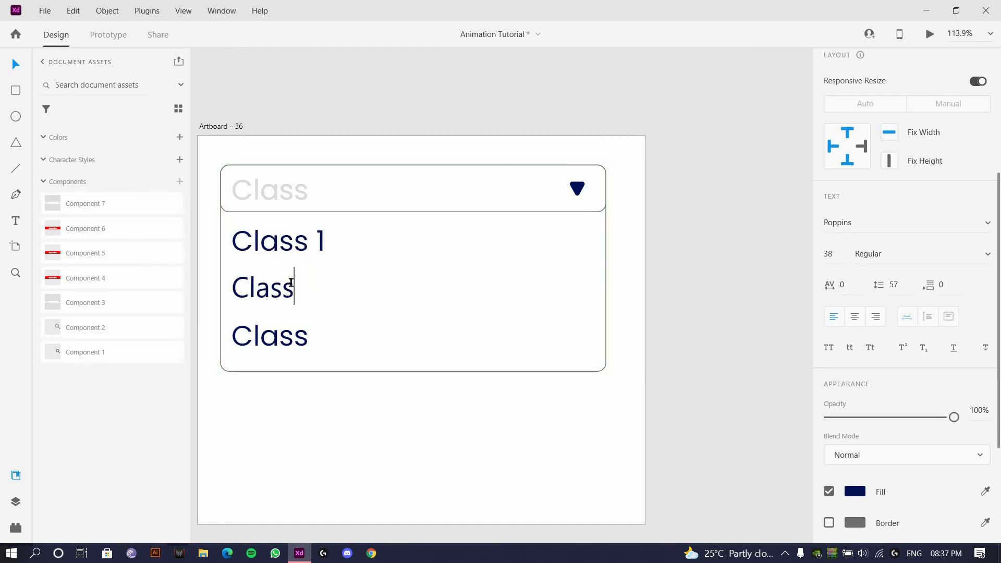
type("2")
- Change the third option's text to "Class 3", with a space before the number
double_click(286, 328)
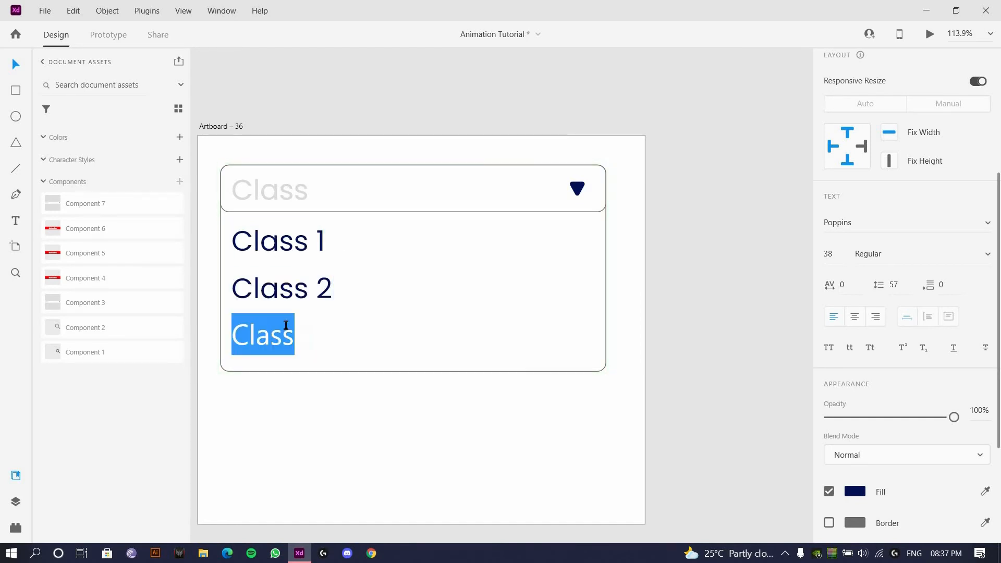
type("Class3")
key("Escape")
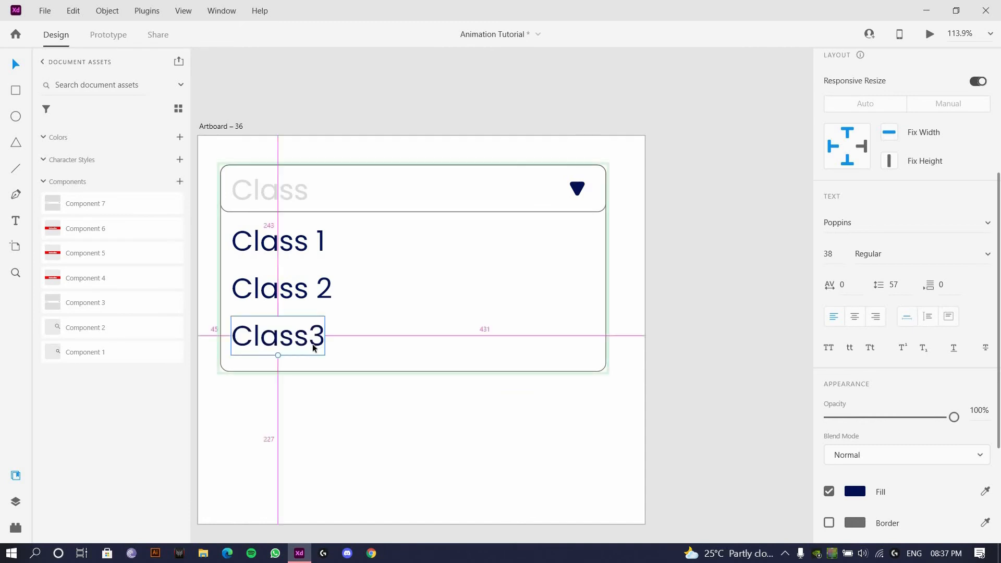
scroll(316, 345, "down", 2)
double_click(326, 347)
left_click(312, 346)
key("Escape")
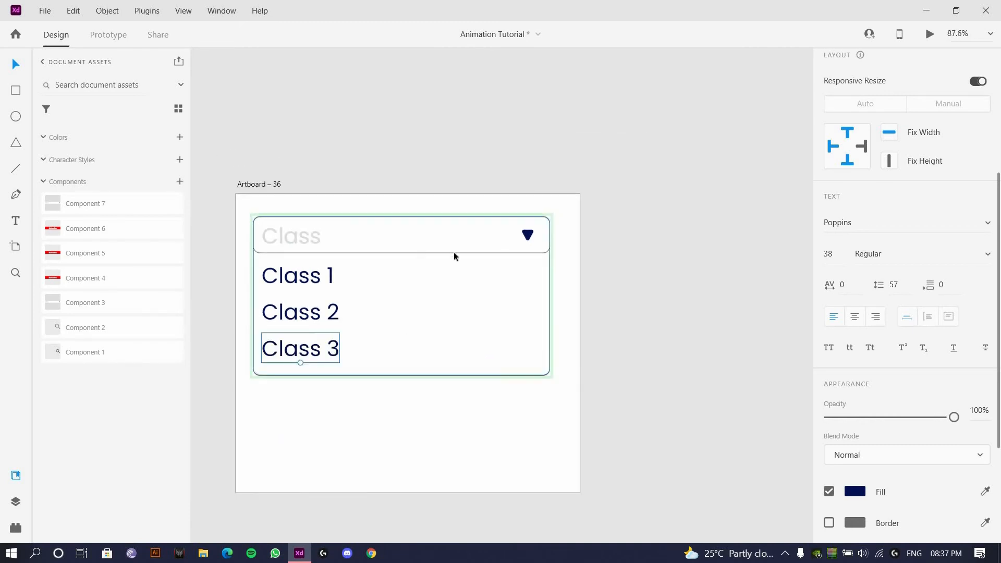
- Compare the dropdown component's Default State with its Toggle State, ending on the Toggle State
left_click(453, 251)
left_click(648, 314)
left_click(508, 234)
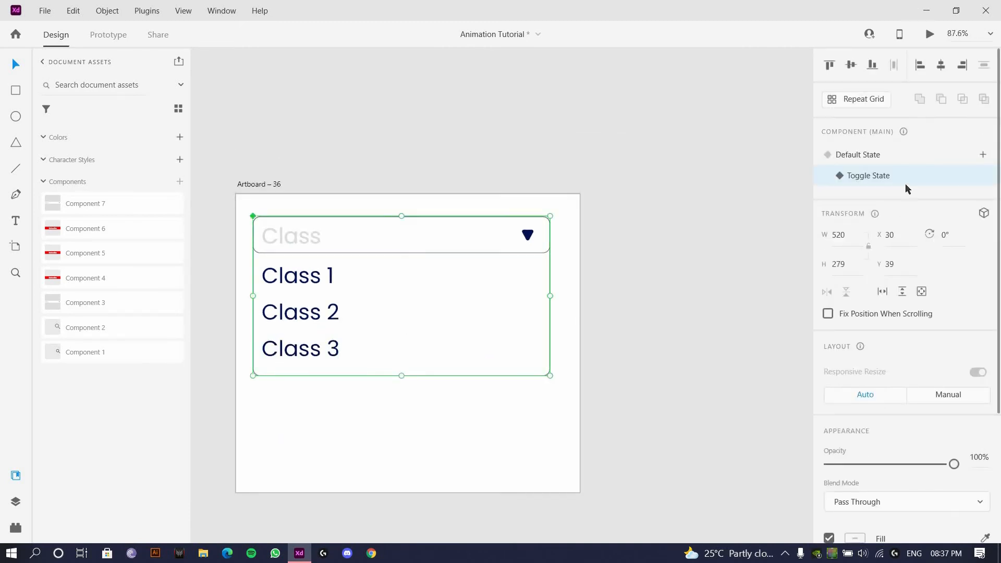
left_click(858, 154)
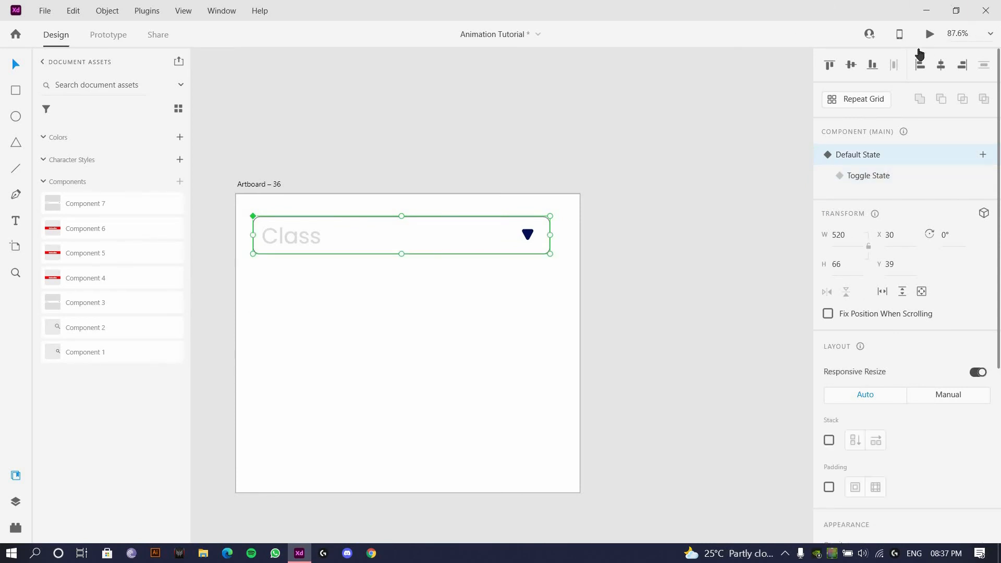
left_click(868, 175)
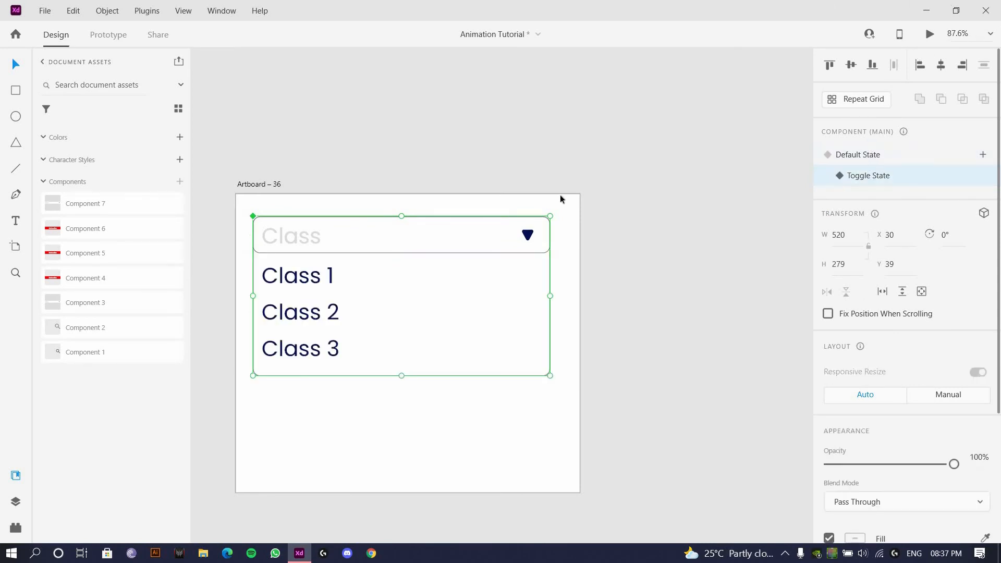
- Flip the dropdown arrow vertically within the Toggle State so it points up
double_click(526, 235)
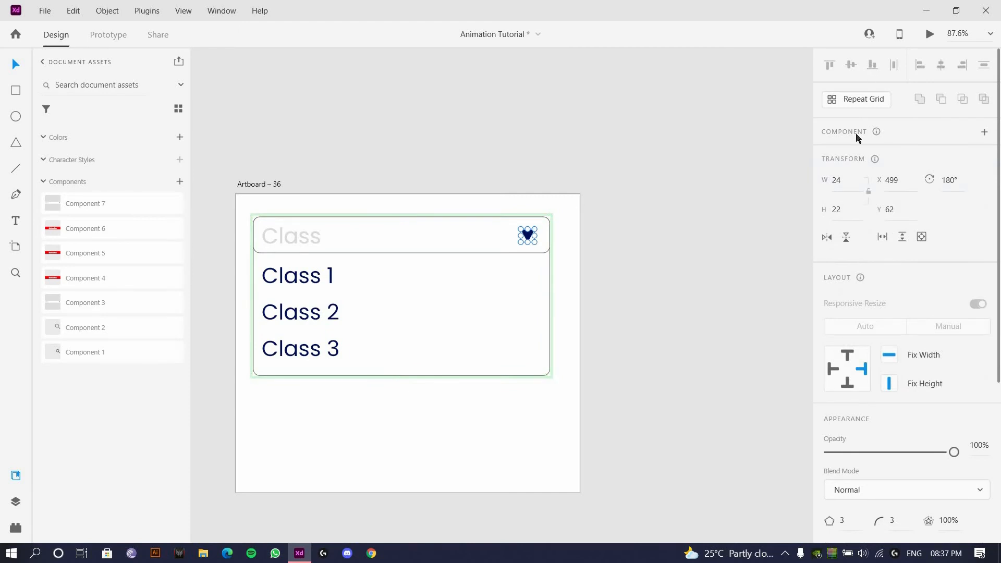
left_click(845, 237)
left_click(318, 172)
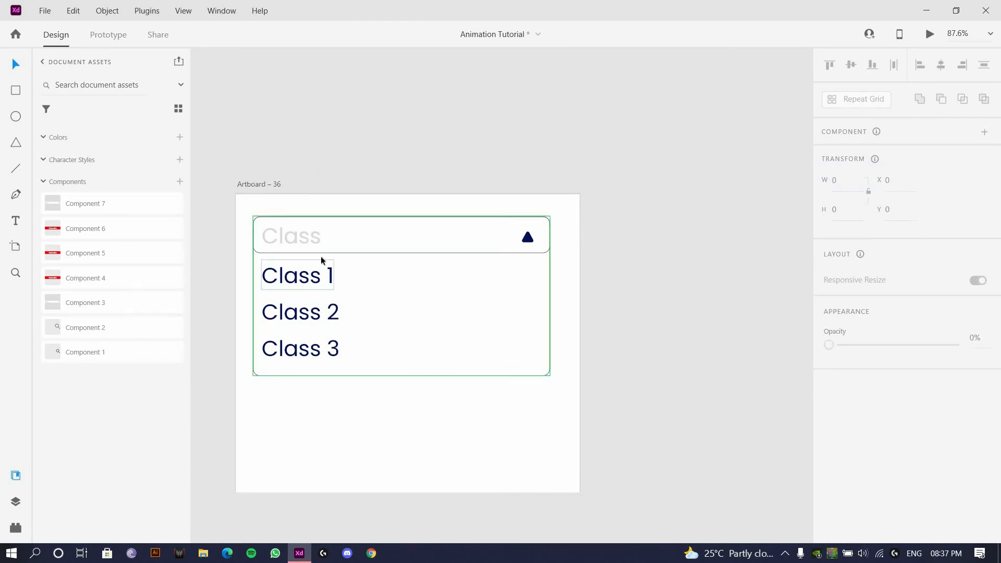
- Set the dropdown component back to its Default State and open the prototype preview
left_click(321, 261)
left_click(866, 159)
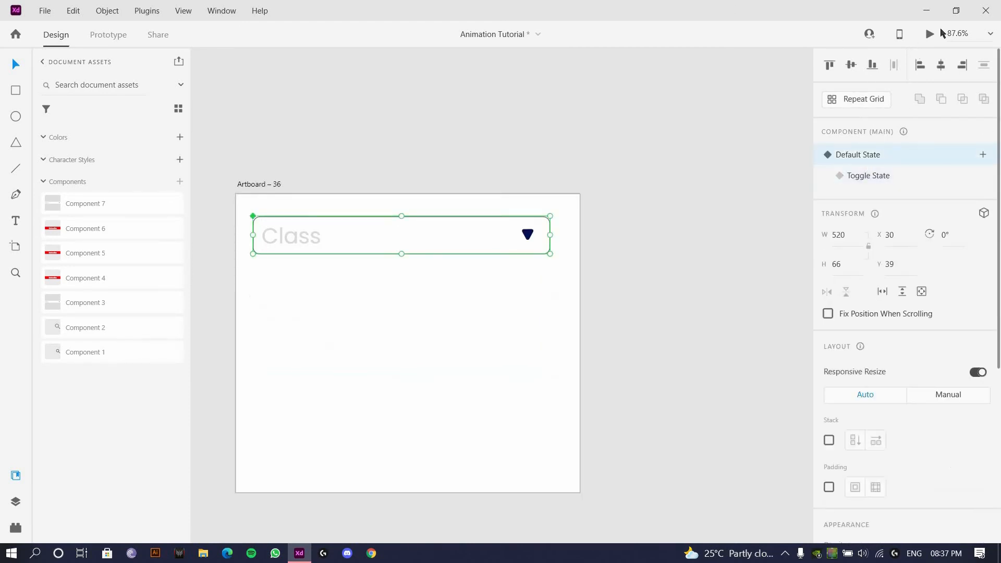
key("ctrl+Return")
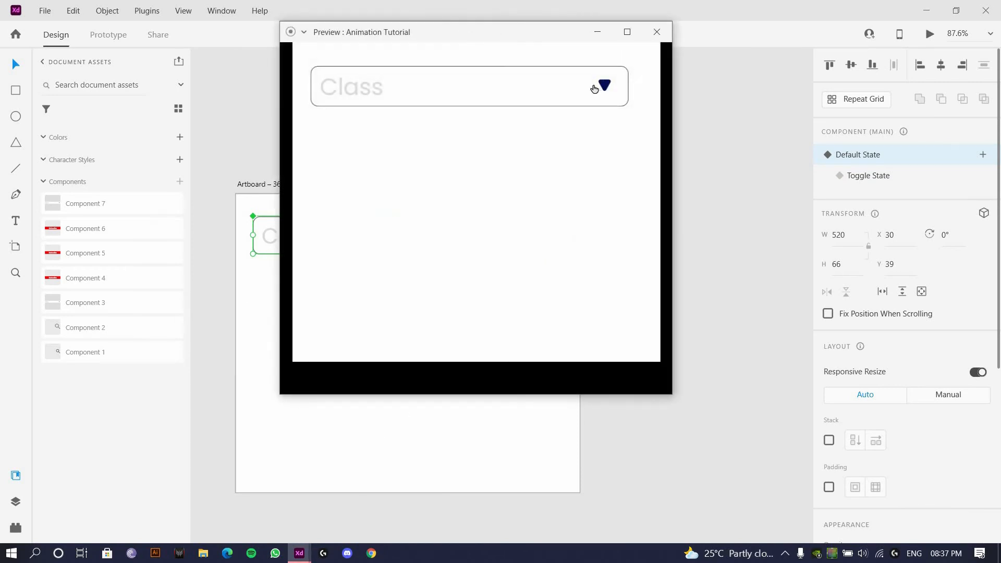
- Test the dropdown in the preview by repeatedly expanding and collapsing it through its header
left_click(583, 104)
left_click(583, 102)
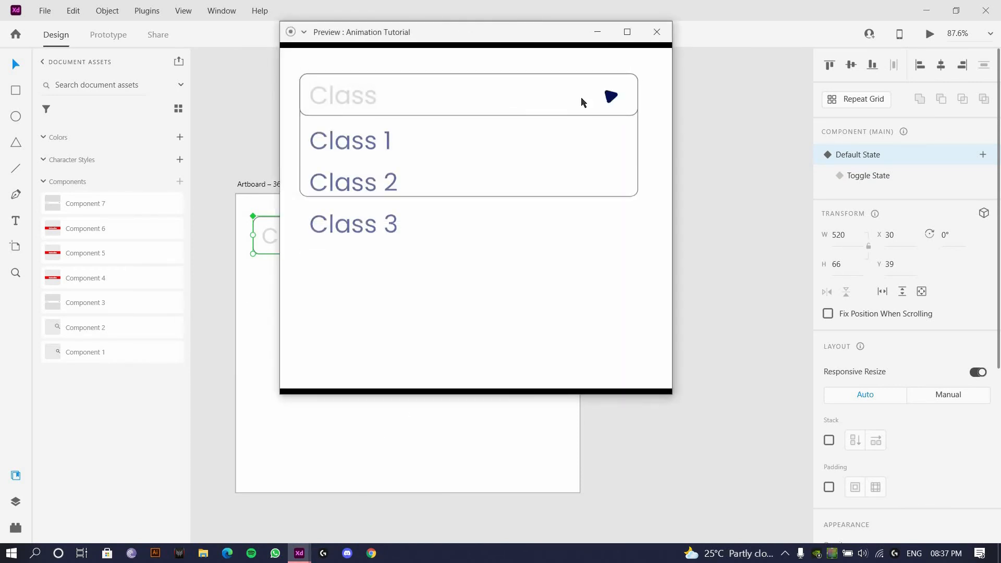
left_click(583, 99)
left_click(583, 99)
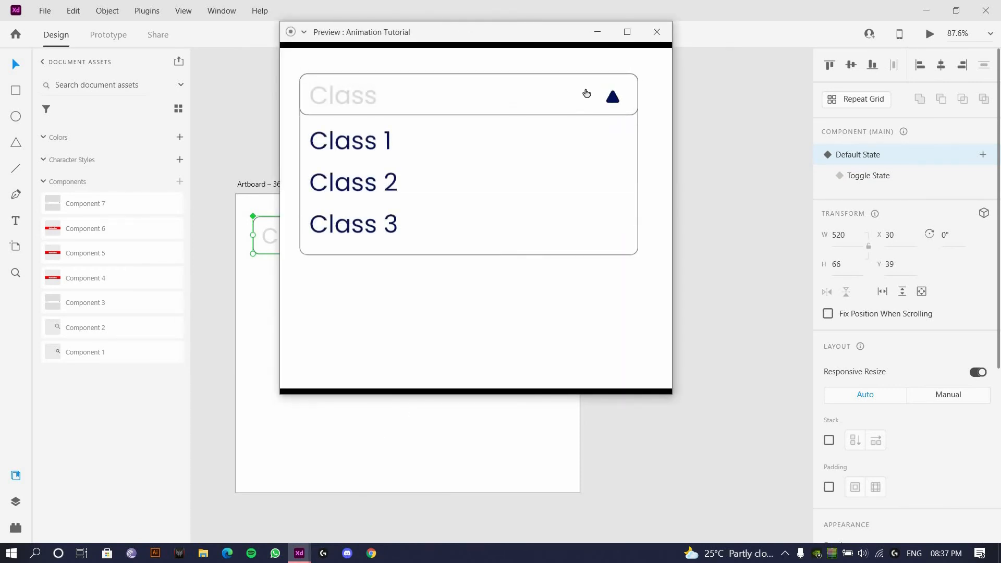
left_click(585, 95)
left_click(565, 98)
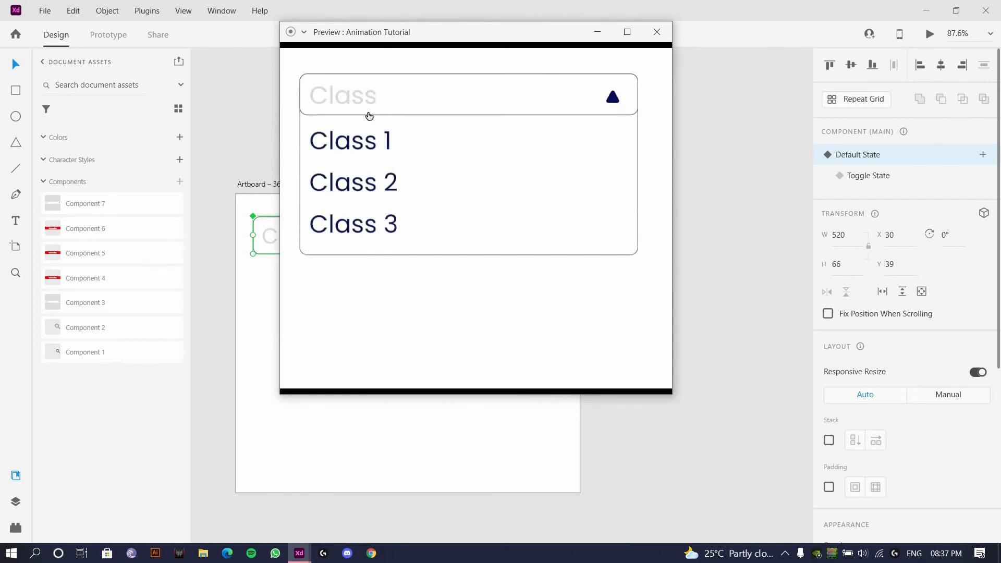
left_click(513, 105)
left_click(333, 114)
left_click(571, 93)
left_click(563, 116)
left_click(565, 107)
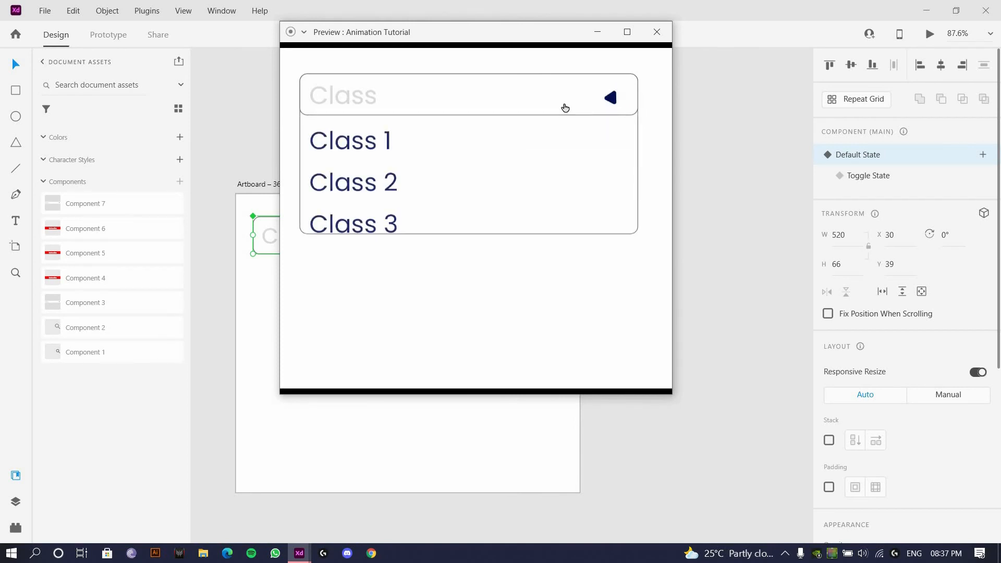
- Toggle the Class dropdown a few more times in the preview, leaving it collapsed, and close the preview
left_click(532, 112)
left_click(527, 107)
left_click(528, 105)
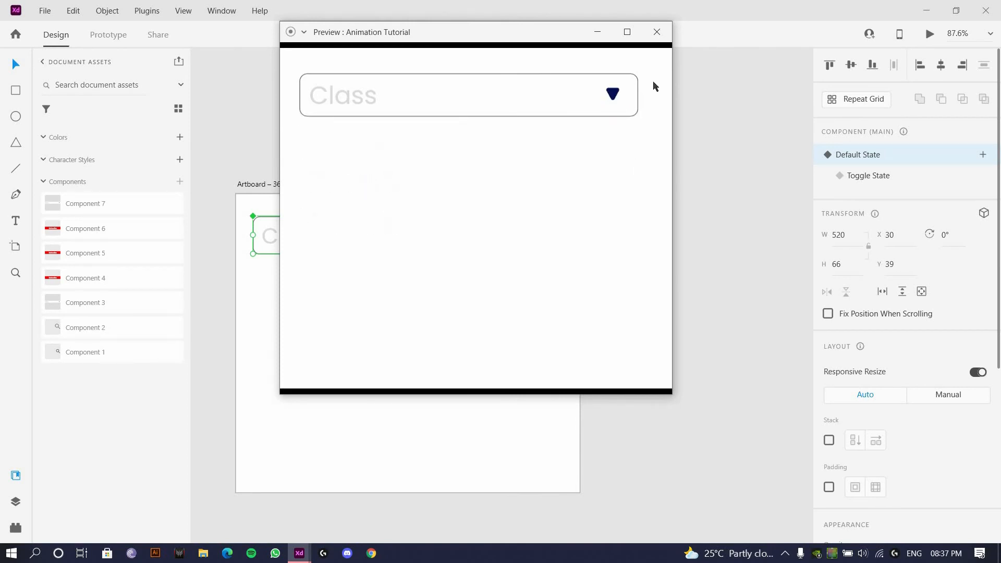
left_click(654, 37)
- Duplicate the Class field artboard from the Feilds row and place the copy beside Artboard – 36
scroll(396, 206, "down", 5)
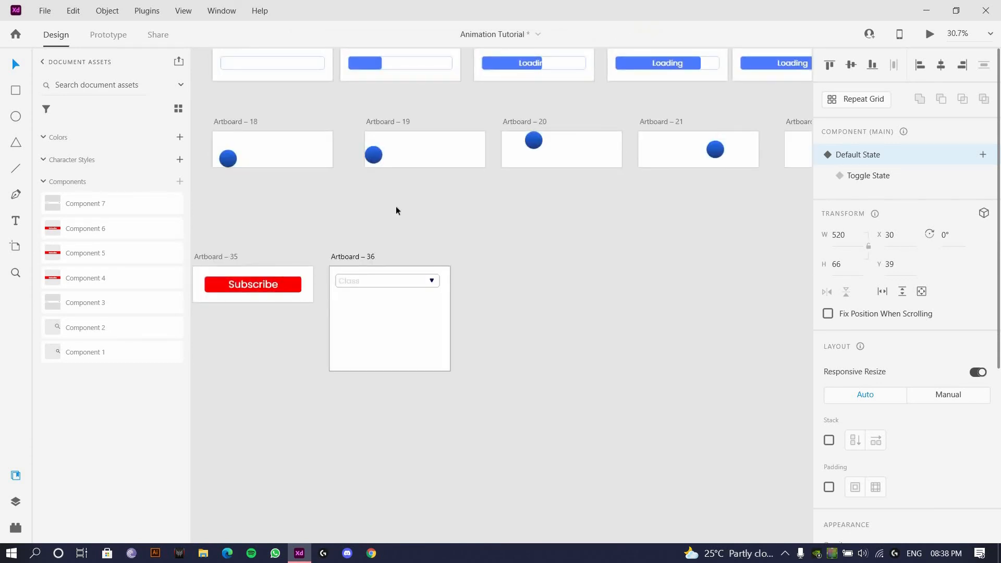
scroll(400, 382, "up", 3)
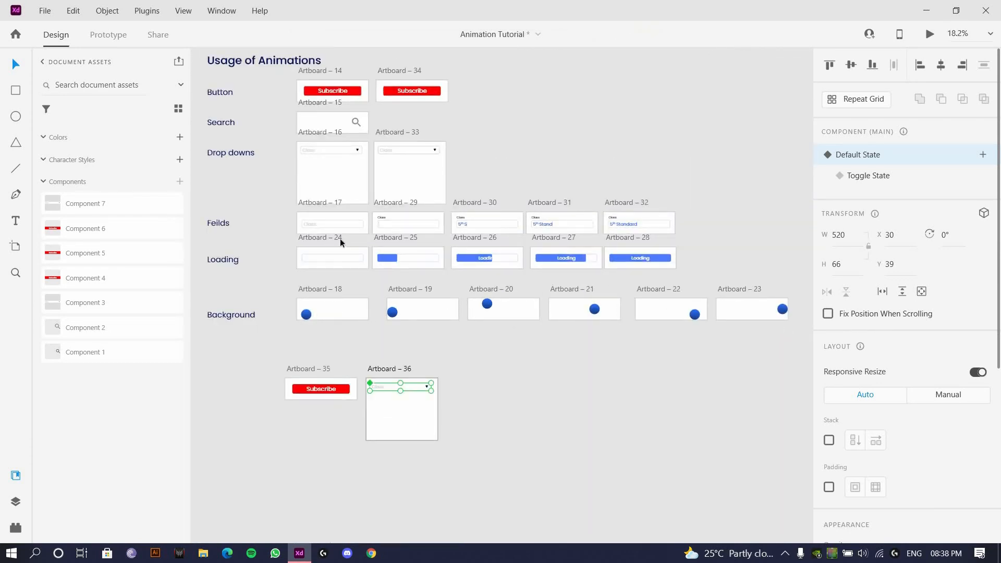
scroll(340, 239, "up", 5)
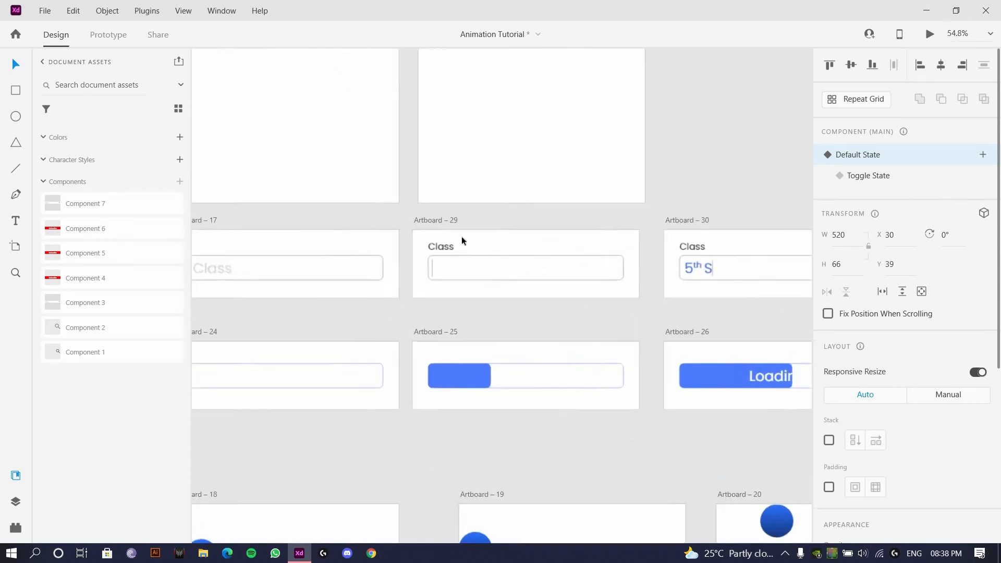
scroll(421, 217, "down", 2)
left_click(424, 428)
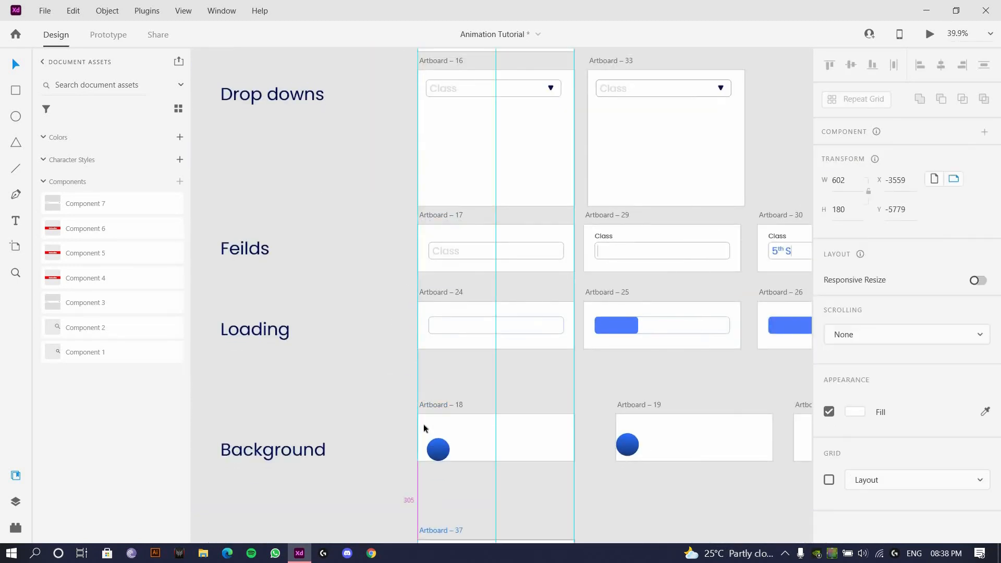
left_click_drag(424, 429, 746, 347)
scroll(498, 307, "right", 6)
scroll(405, 254, "up", 3)
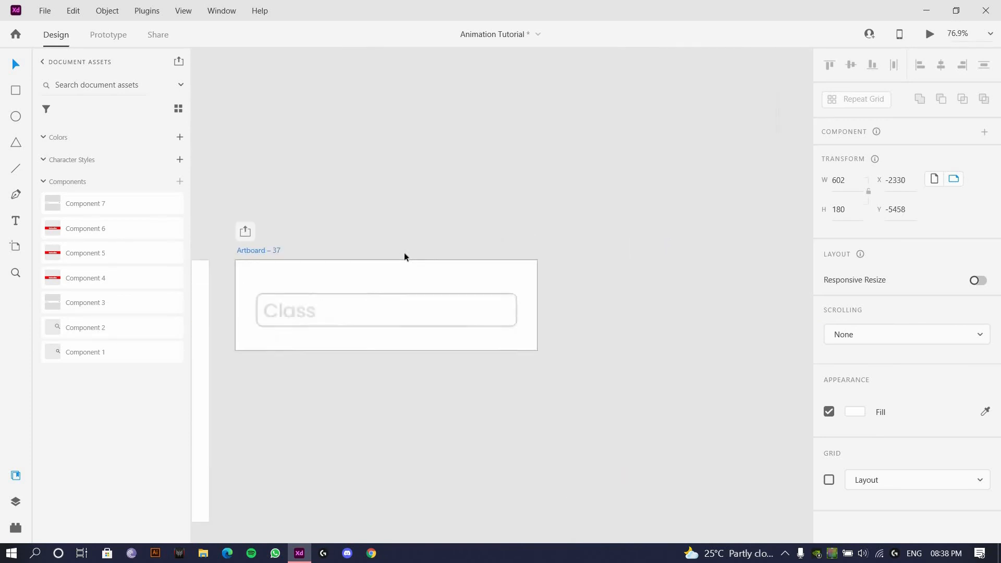
scroll(404, 254, "up", 2)
scroll(509, 125, "down", 3)
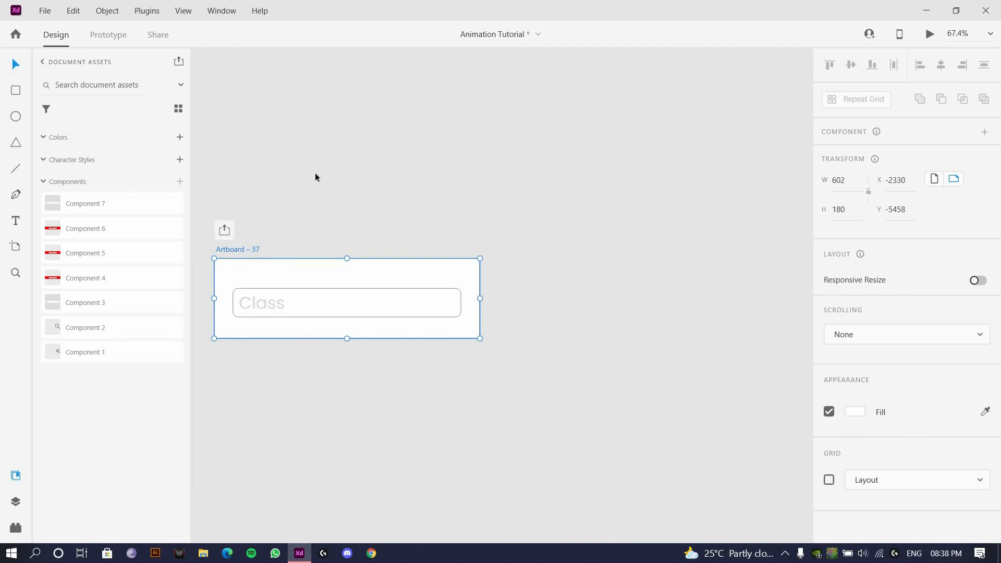
- Turn the Class text and its box on Artboard – 37 into a component and add a Toggle State
left_click(318, 203)
scroll(305, 194, "up", 2)
left_click_drag(214, 376, 426, 274)
scroll(391, 263, "down", 1)
key("ctrl+k")
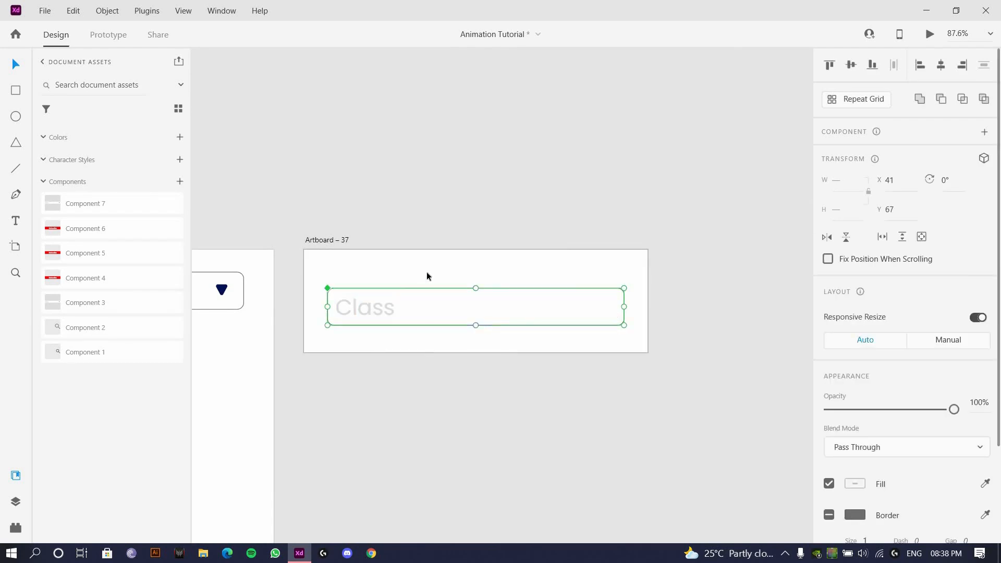
left_click(982, 154)
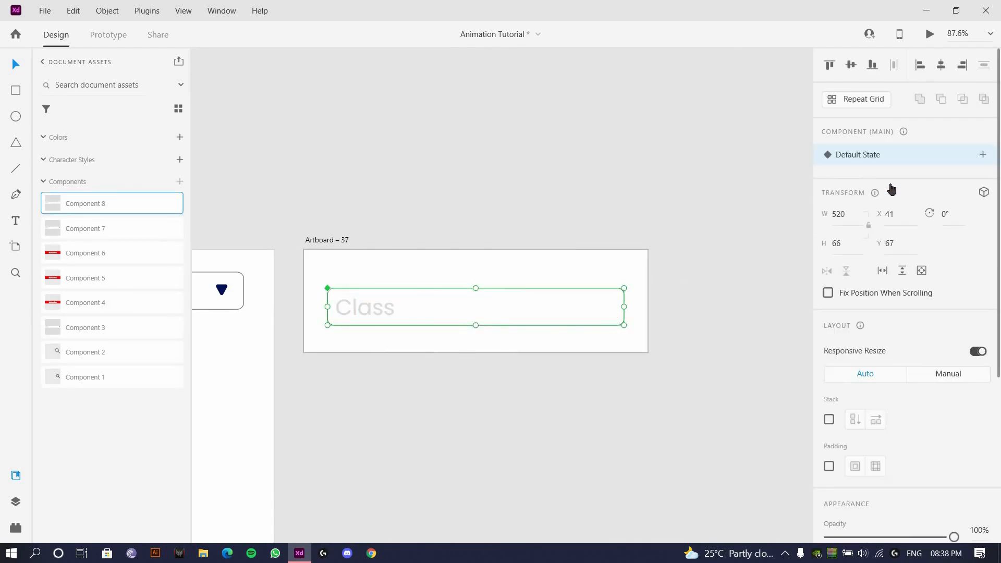
left_click(853, 204)
- In the field's Toggle State, move the Class text just above the box and change its fill to dark gray
scroll(360, 343, "up", 3)
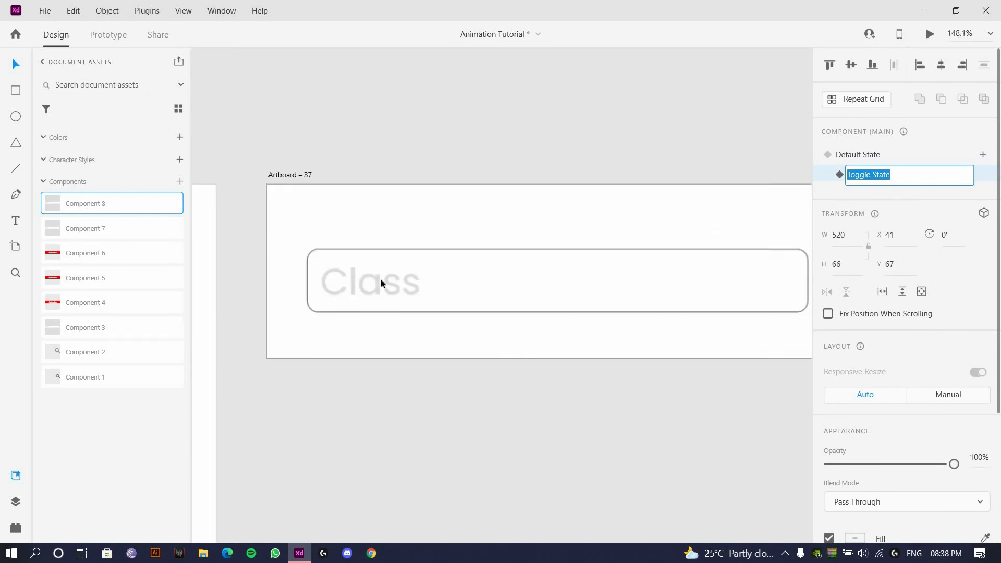
double_click(374, 281)
left_click_drag(373, 281, 344, 223)
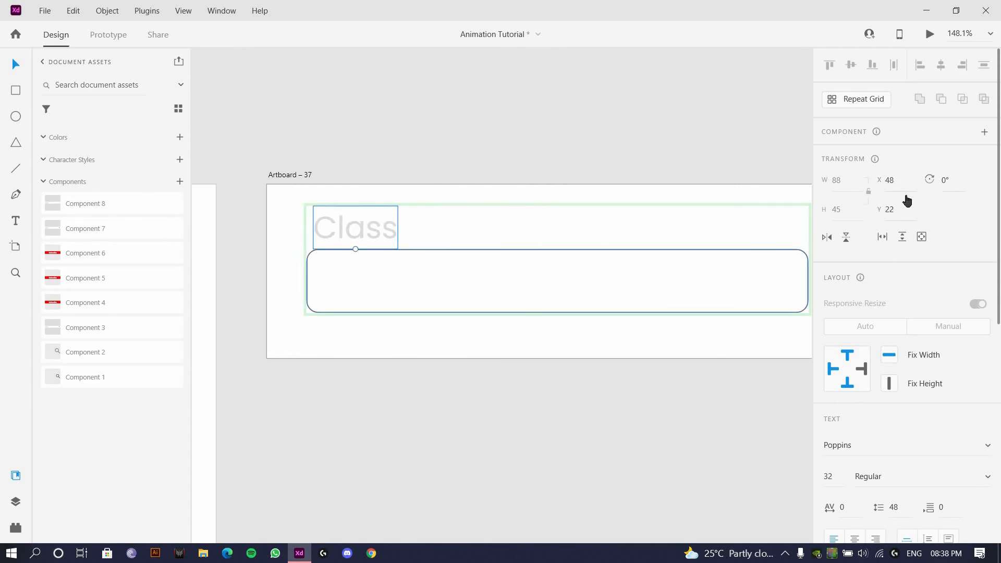
scroll(871, 339, "down", 5)
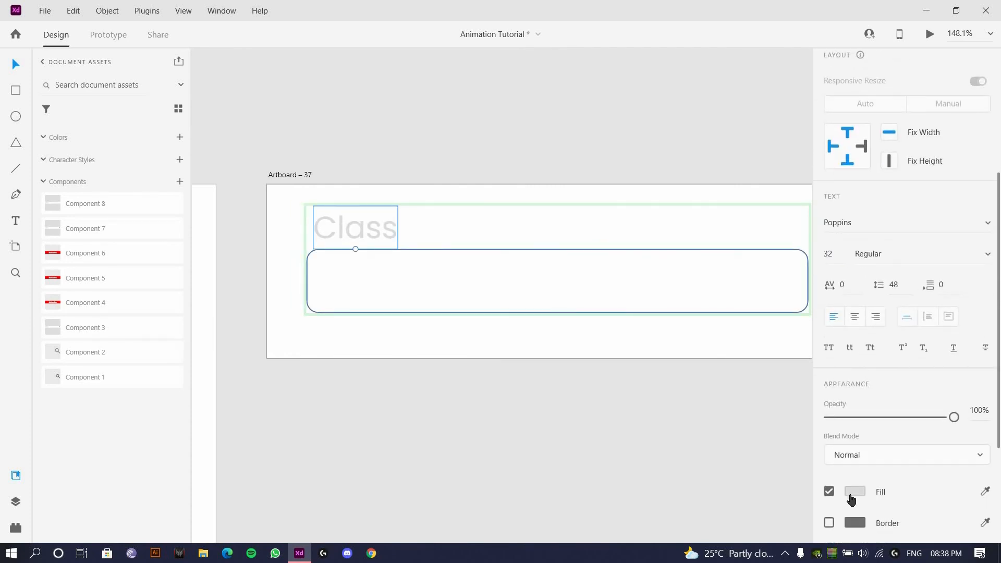
left_click(854, 496)
scroll(242, 410, "down", 4)
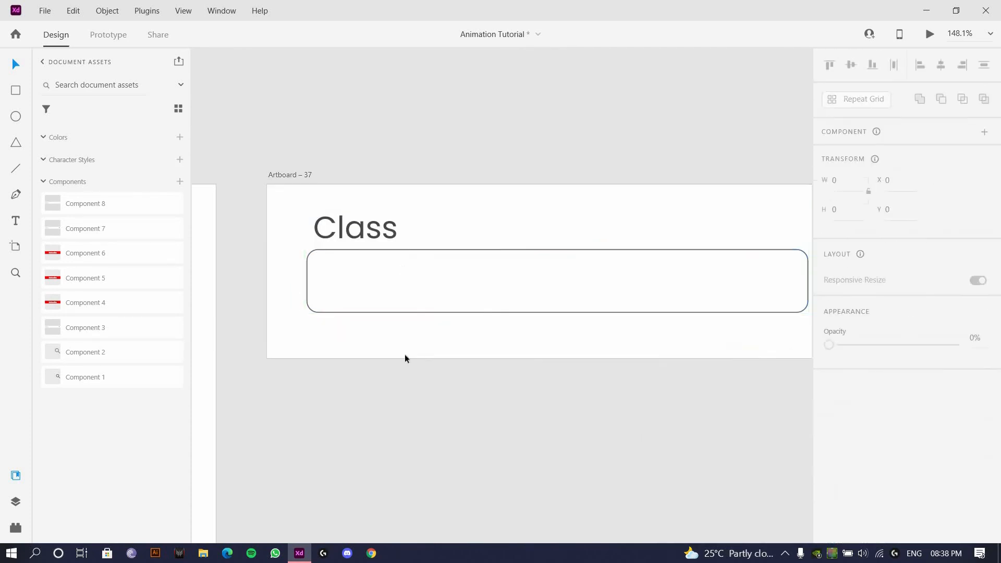
- Set the Class field component back to its Default State and open the prototype preview
left_click(354, 309)
left_click(885, 155)
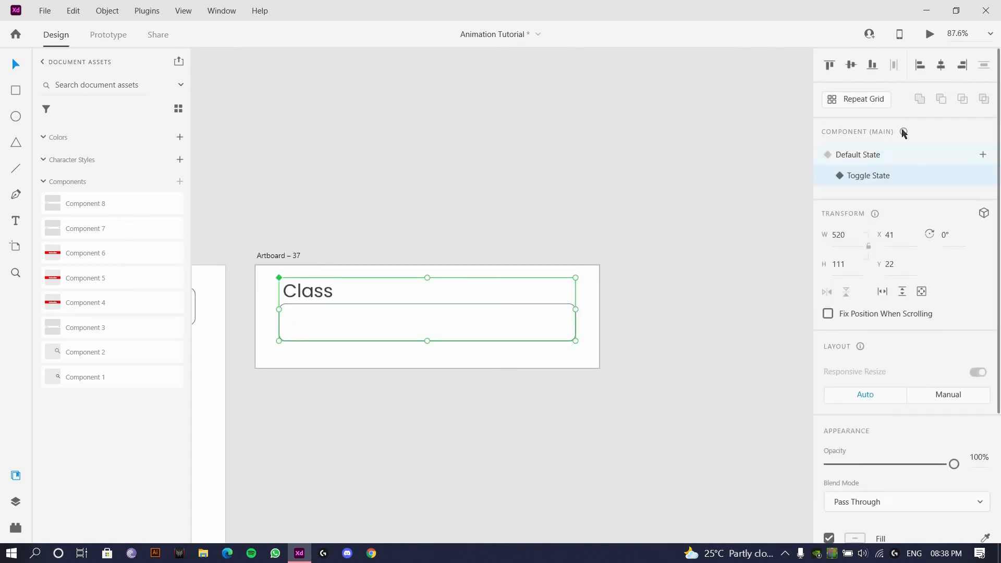
left_click(928, 35)
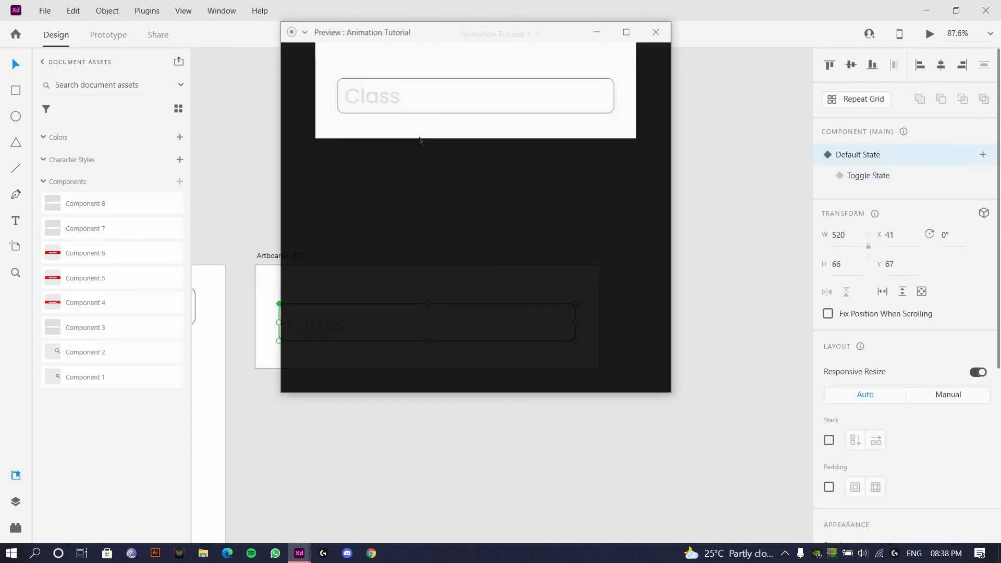
- Test the Class field in the preview by toggling its label in and out of the box repeatedly, and close the preview
left_click(353, 230)
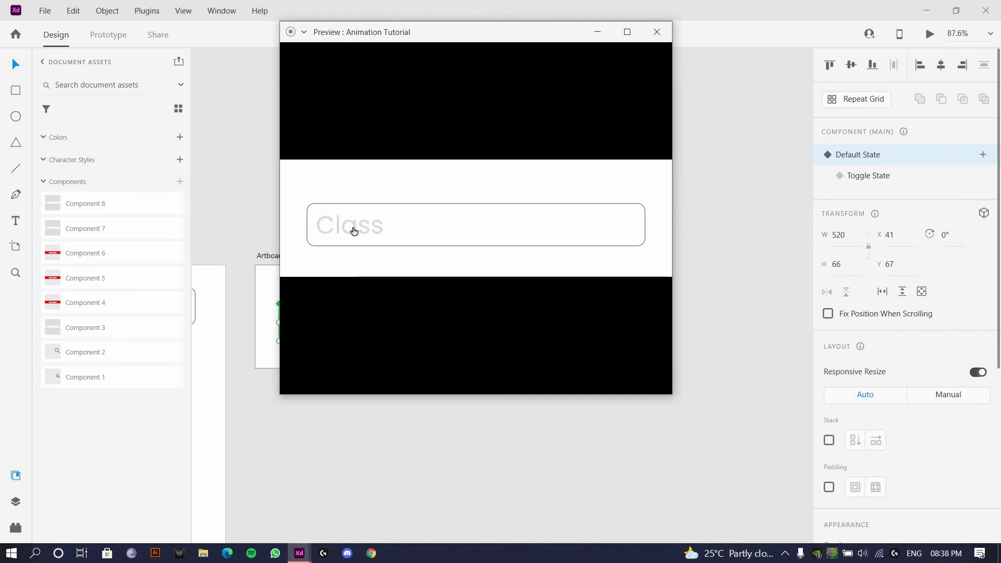
left_click(353, 230)
left_click(354, 231)
left_click(354, 231)
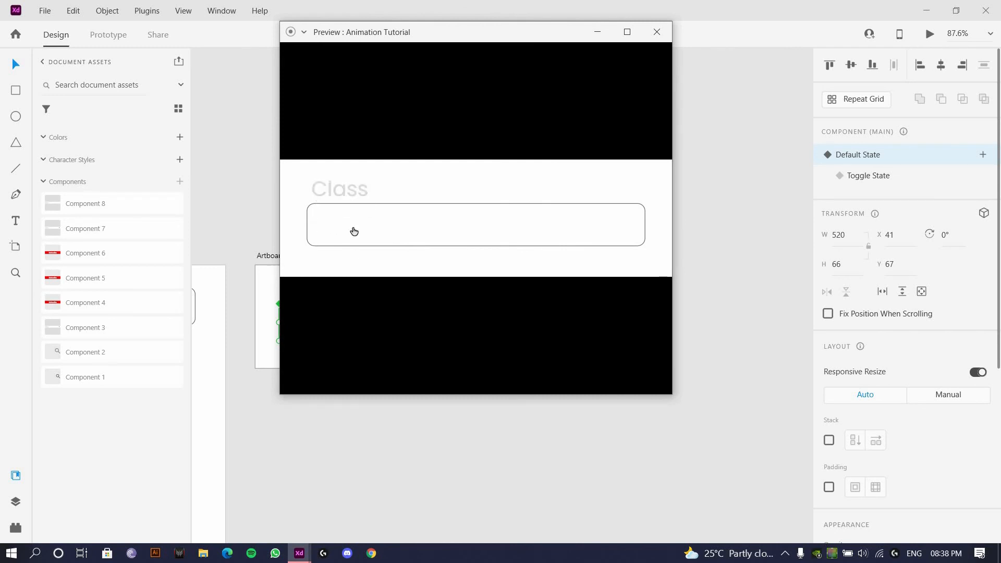
left_click(354, 231)
left_click(354, 231)
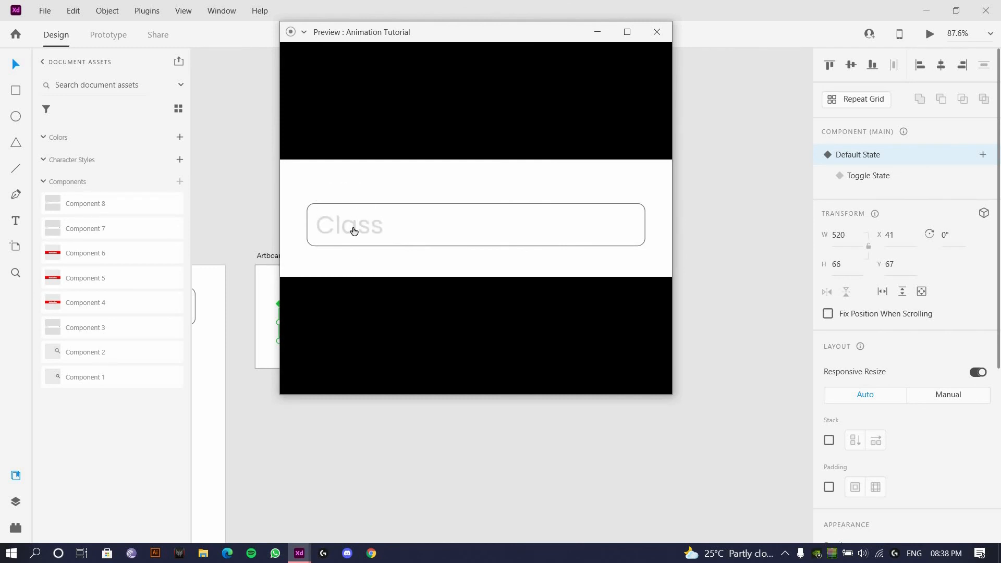
left_click(354, 231)
left_click(659, 32)
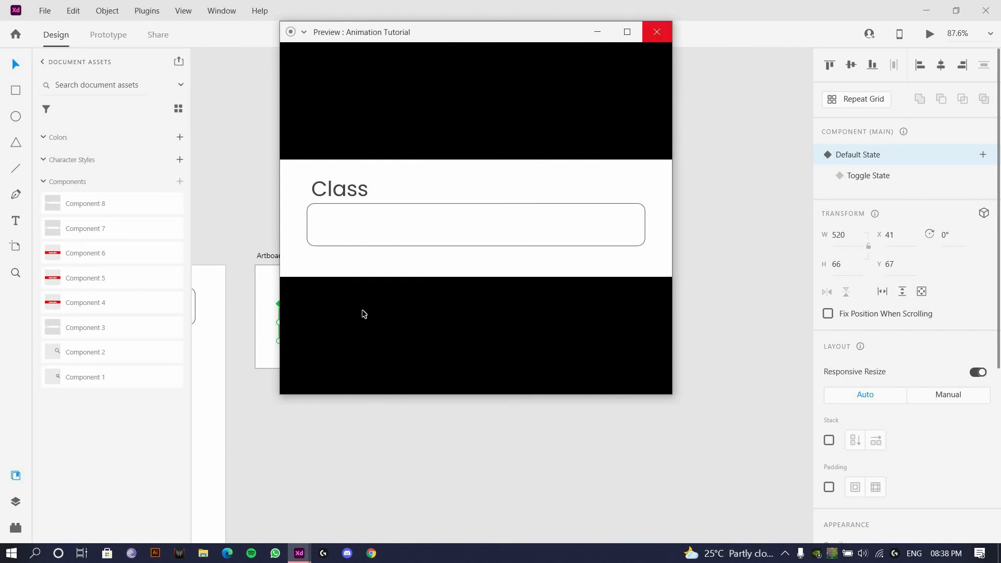
- Examine the progress bar stages across the Loading artboards, from Artboard – 24 to Artboard – 28
scroll(401, 205, "down", 5)
left_click(402, 205)
scroll(401, 205, "down", 3)
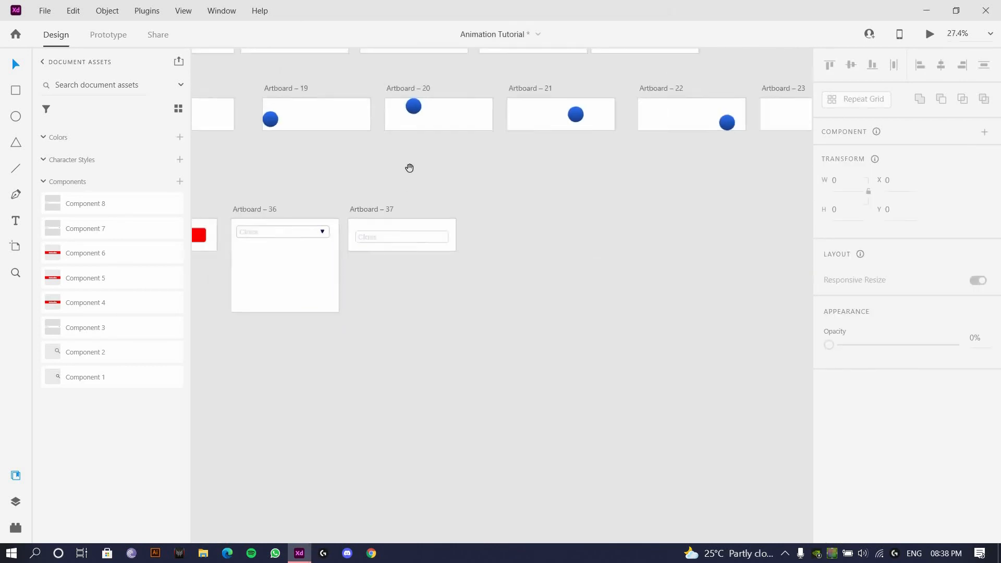
scroll(532, 273, "up", 3)
scroll(521, 252, "down", 2)
scroll(543, 265, "up", 5)
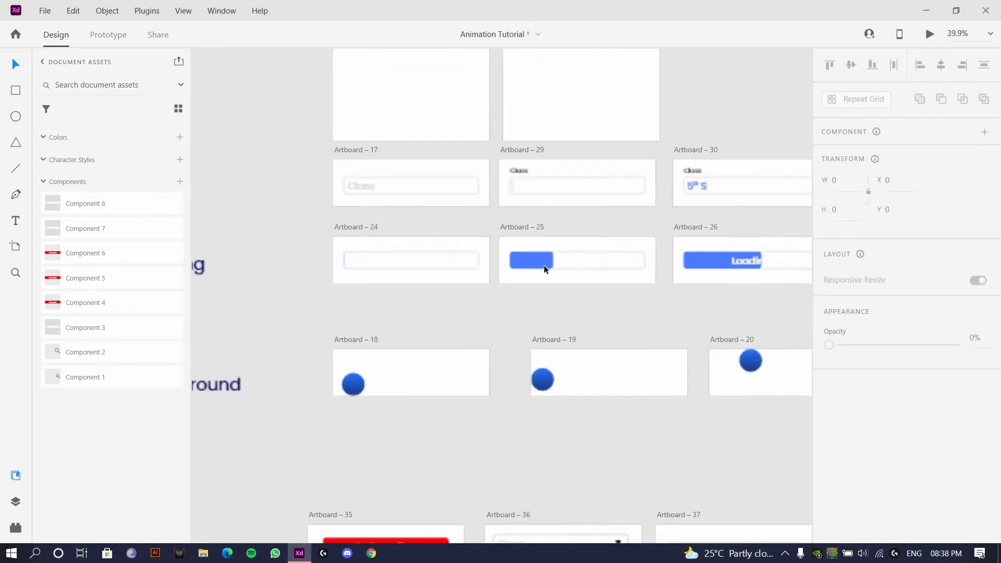
left_click(543, 265)
scroll(605, 278, "right", 5)
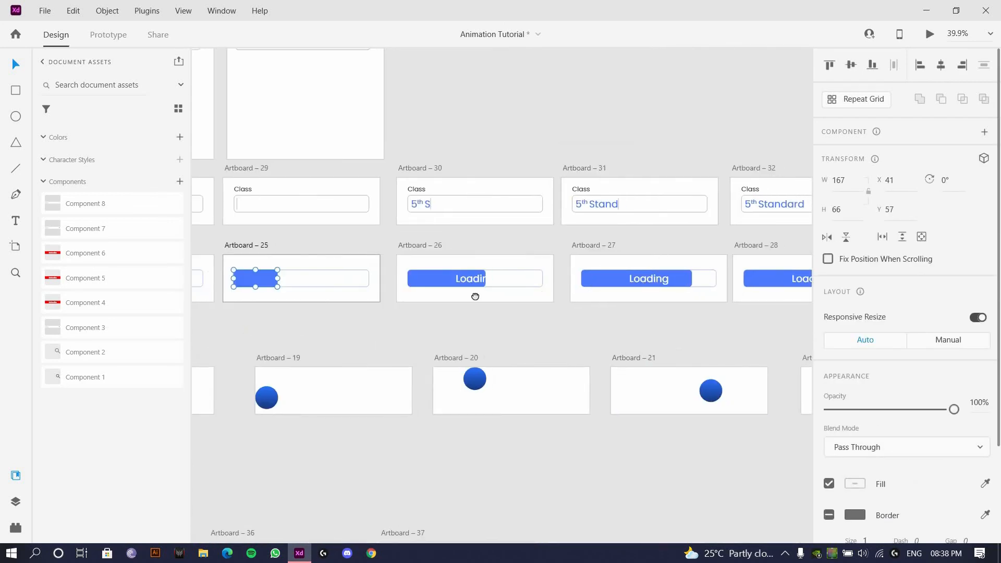
scroll(473, 292, "right", 6)
scroll(453, 284, "up", 1)
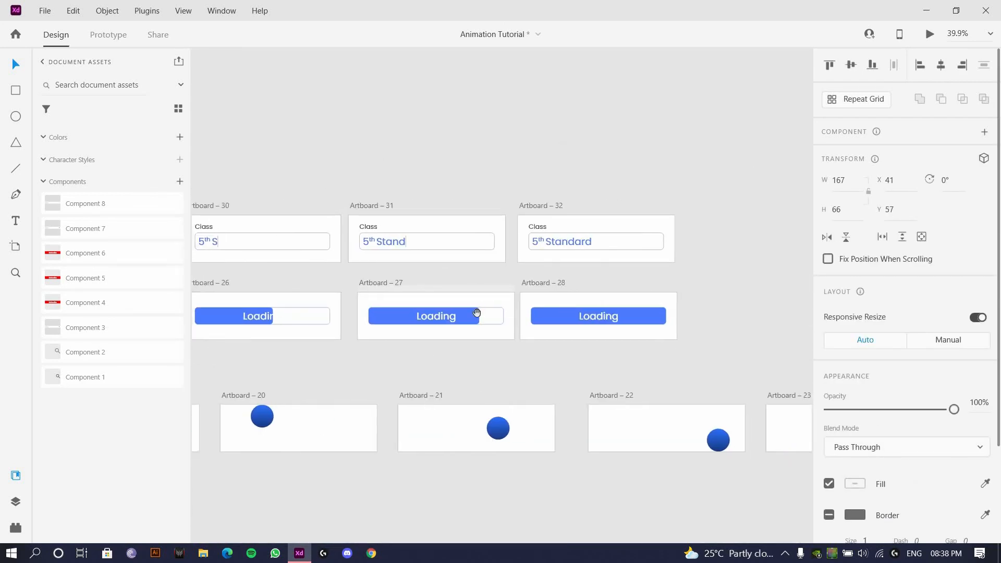
scroll(396, 297, "left", 6)
scroll(592, 291, "left", 3)
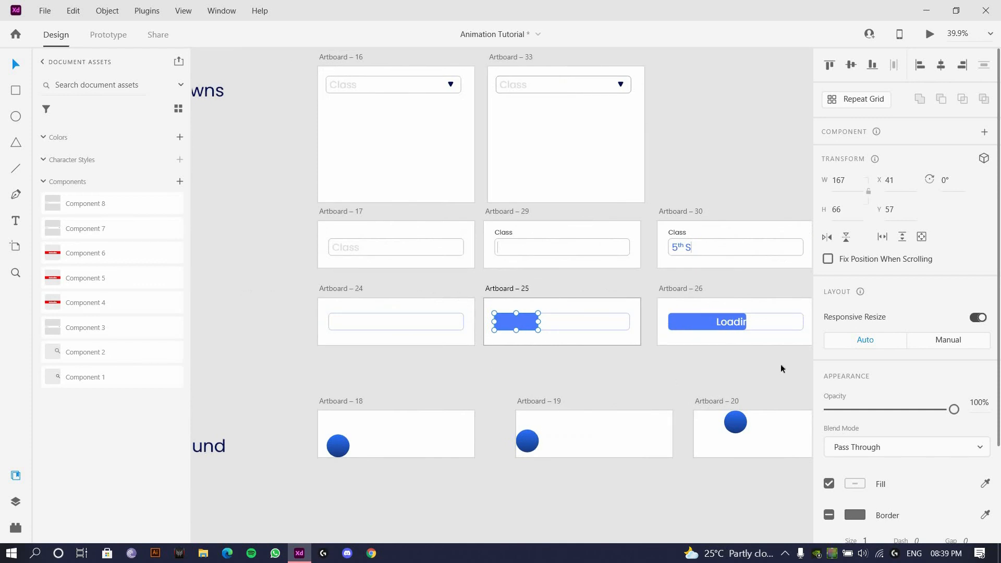
- Look over the Usage of Animations section, comparing its example artboards with the new button, dropdown and field artboards below
scroll(523, 180, "up", 5)
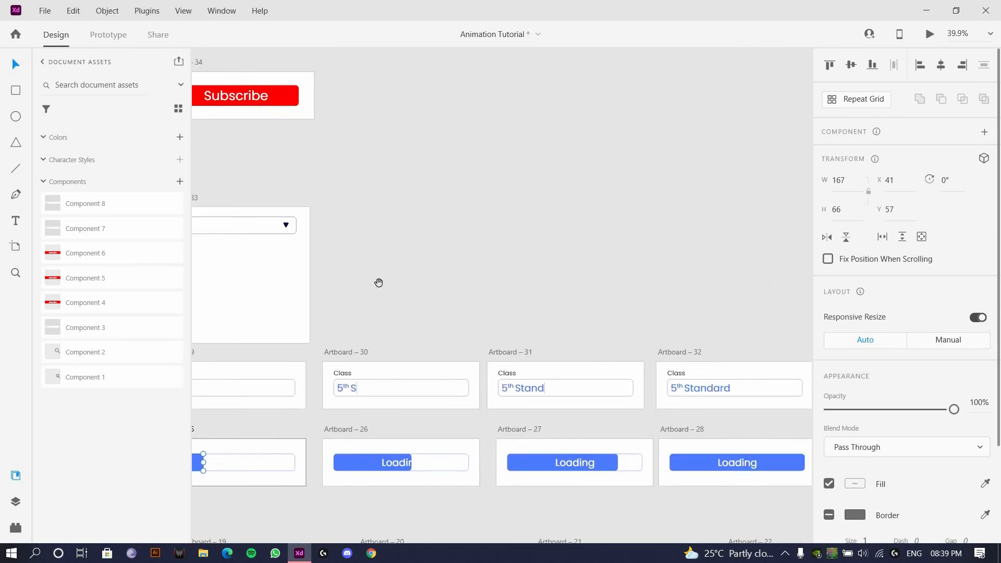
scroll(634, 252, "left", 2)
left_click(518, 269)
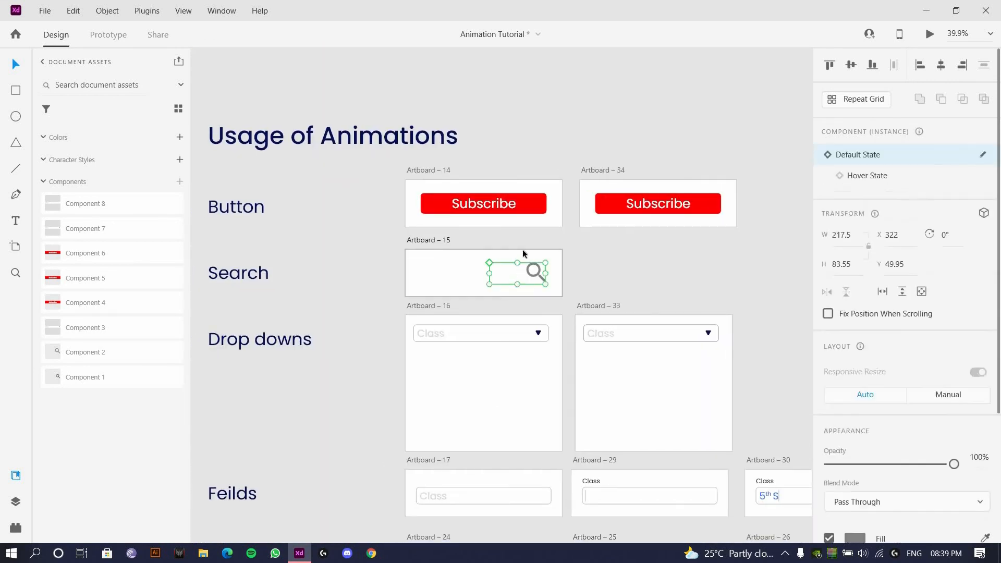
scroll(473, 319, "down", 6)
scroll(515, 301, "up", 4)
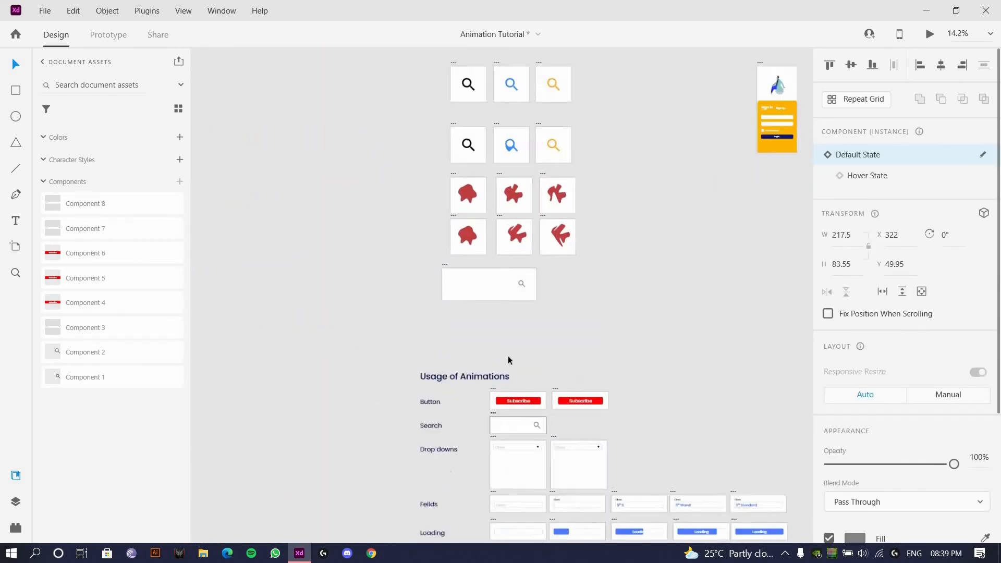
scroll(602, 369, "down", 4)
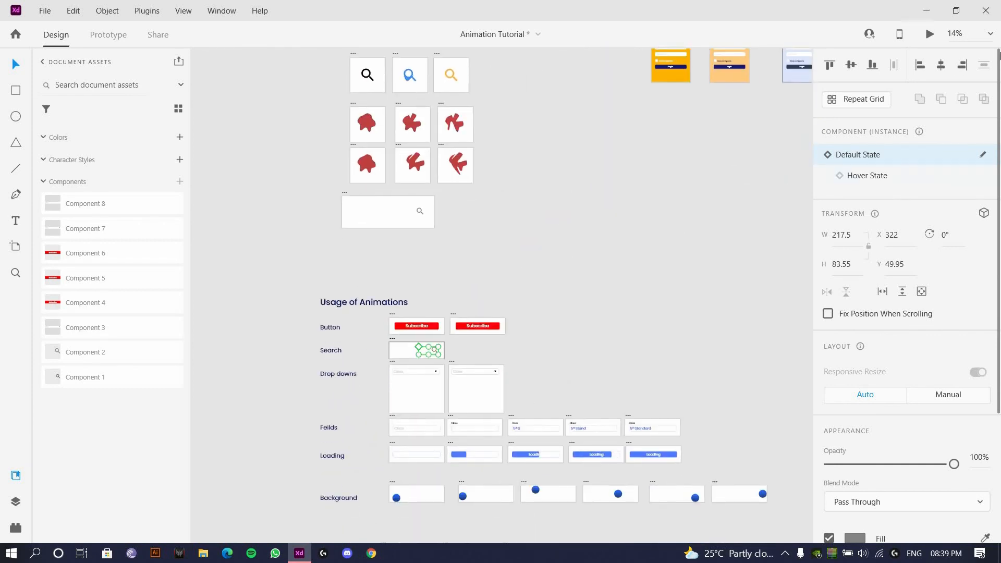
left_click_drag(609, 382, 660, 264)
scroll(514, 307, "up", 4)
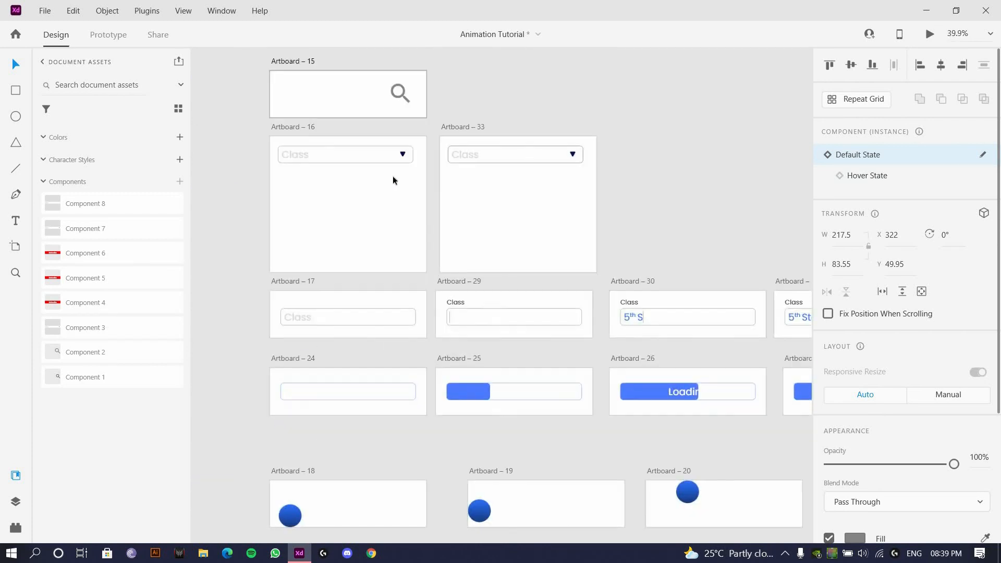
scroll(418, 146, "down", 3)
left_click_drag(445, 165, 471, 186)
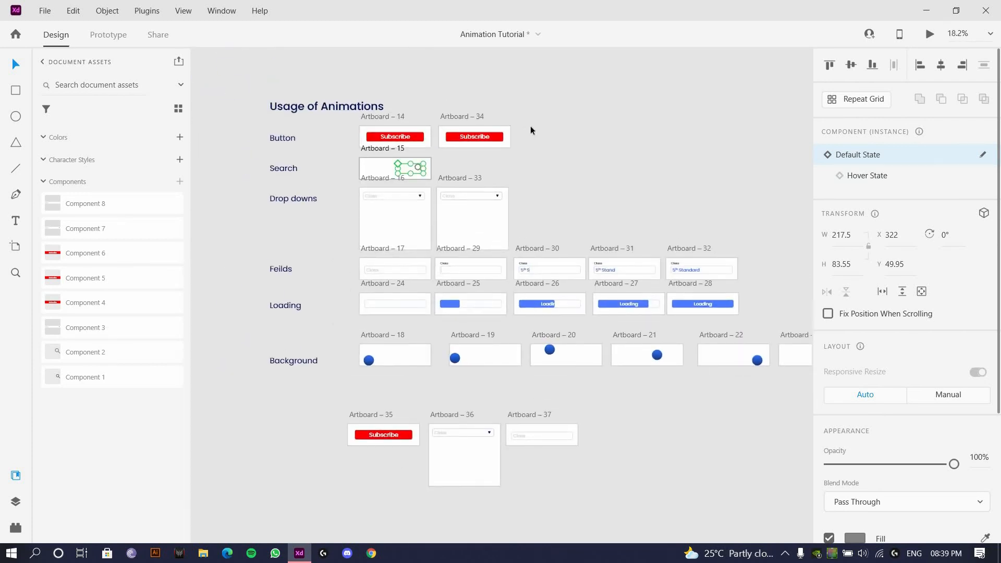
scroll(531, 126, "up", 3)
scroll(577, 215, "down", 3)
left_click_drag(518, 236, 401, 152)
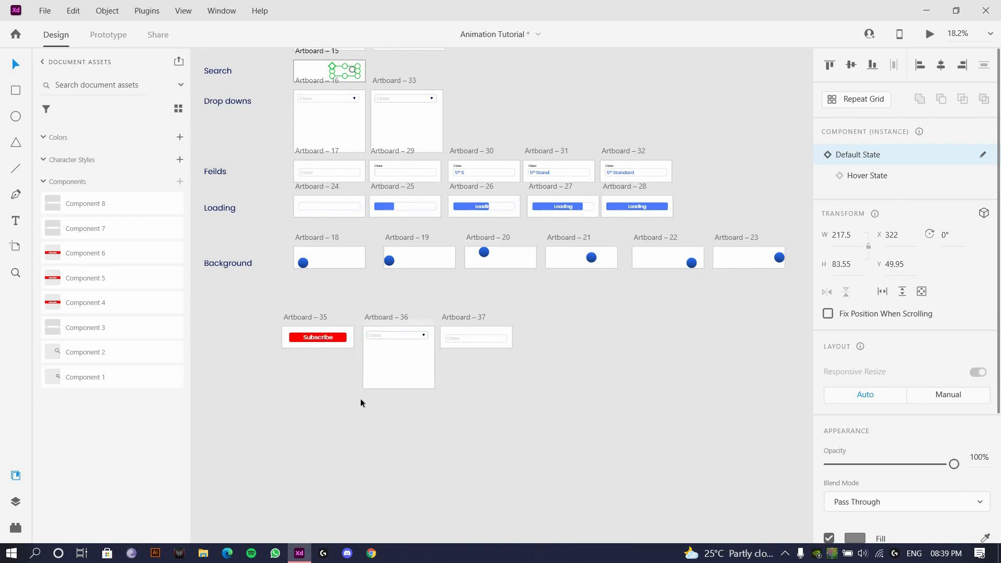
scroll(444, 358, "up", 3)
scroll(396, 388, "down", 1)
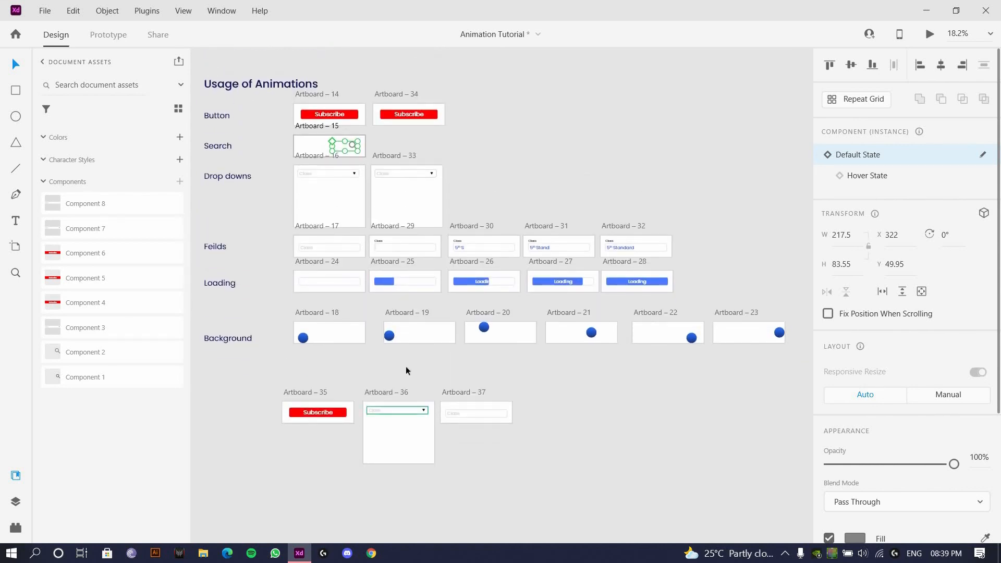
scroll(409, 380, "up", 4)
left_click_drag(320, 323, 636, 290)
scroll(637, 290, "down", 4)
left_click_drag(762, 315, 495, 431)
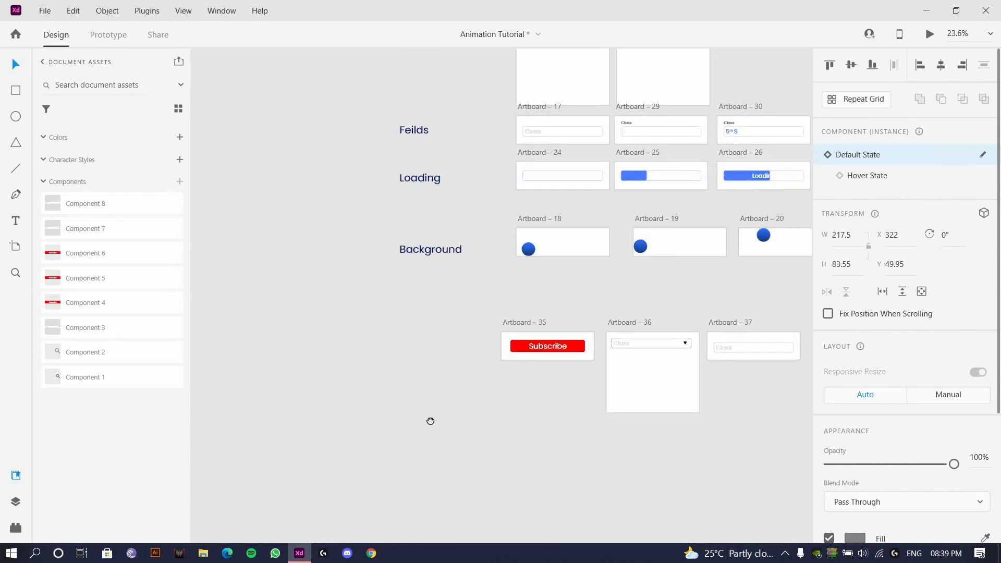
scroll(477, 273, "up", 3)
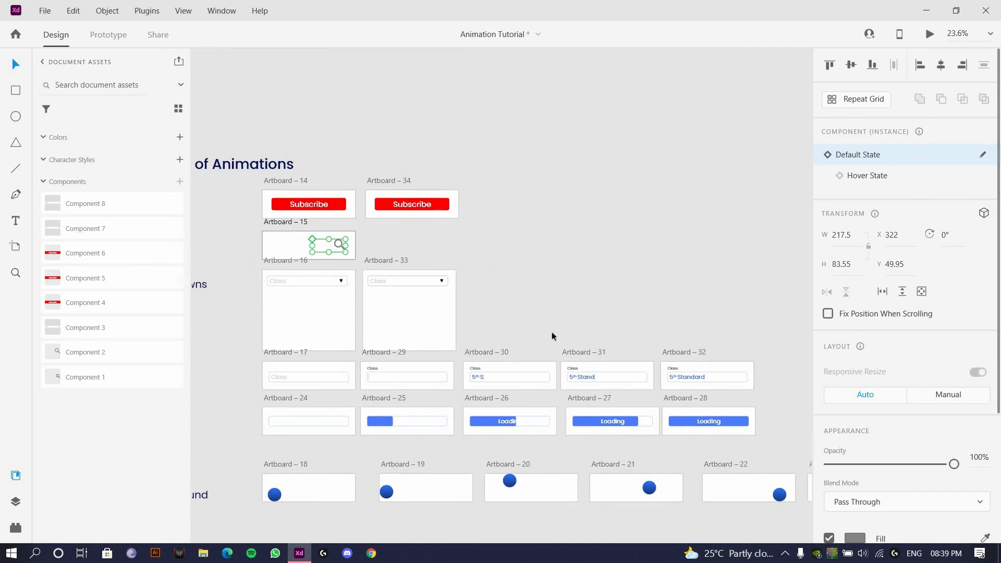
scroll(573, 389, "down", 6)
scroll(494, 251, "up", 6)
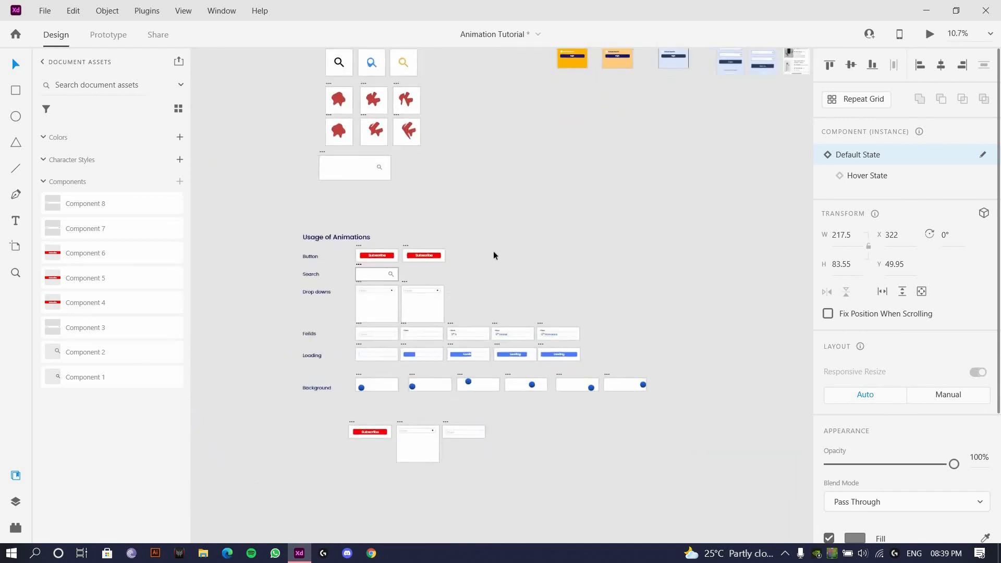